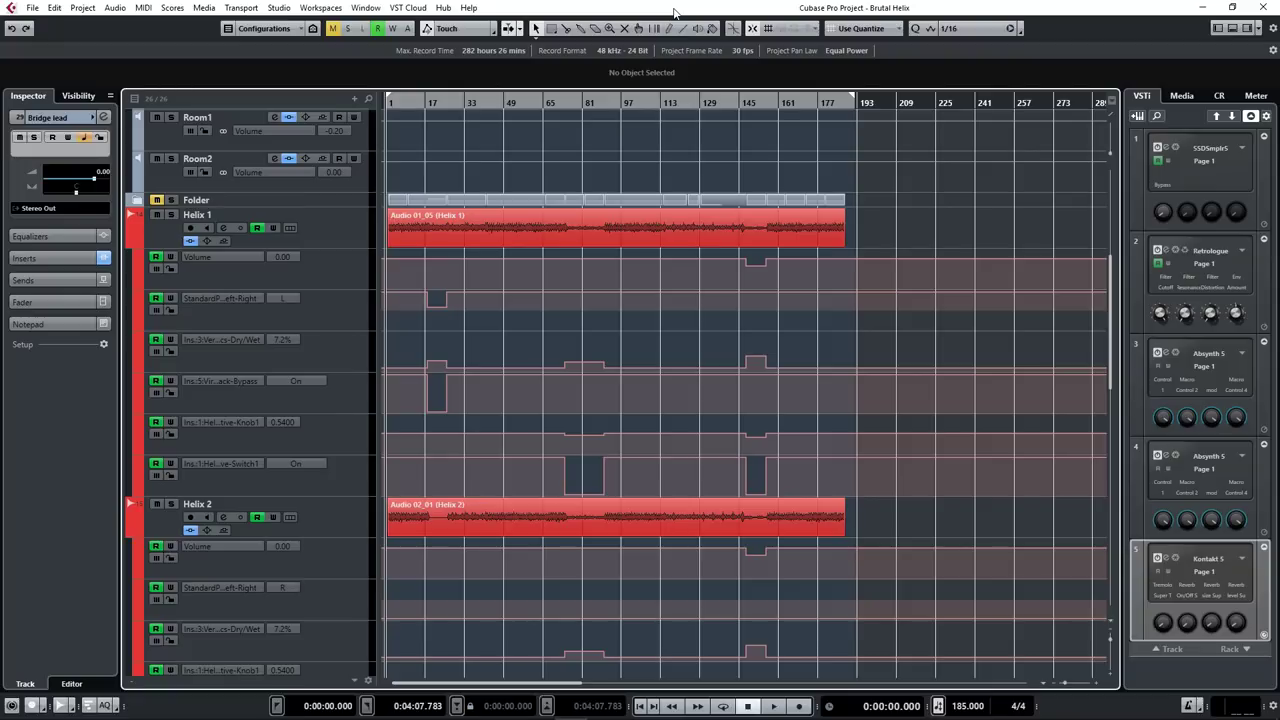
Zoom to the first 89 bars and play the Helix 1 and Helix 2 guitar opening, then stop.
key(h)
key(h)
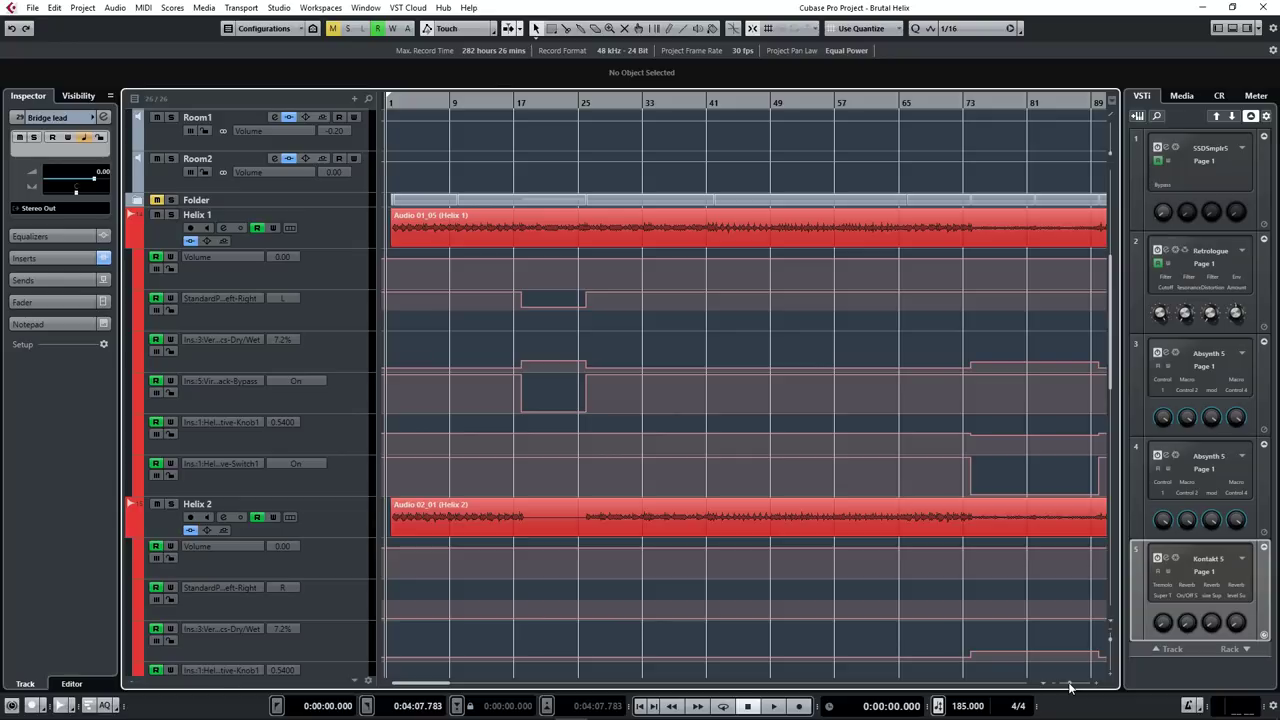
key(space)
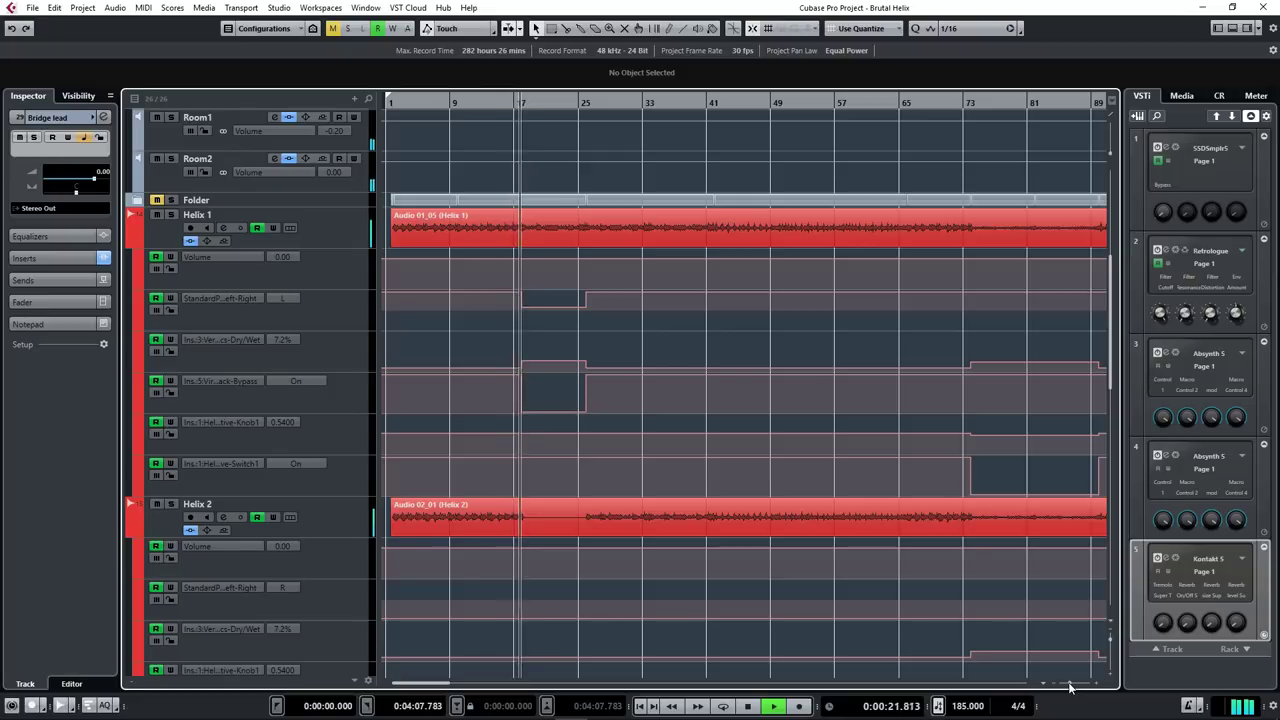
key(space)
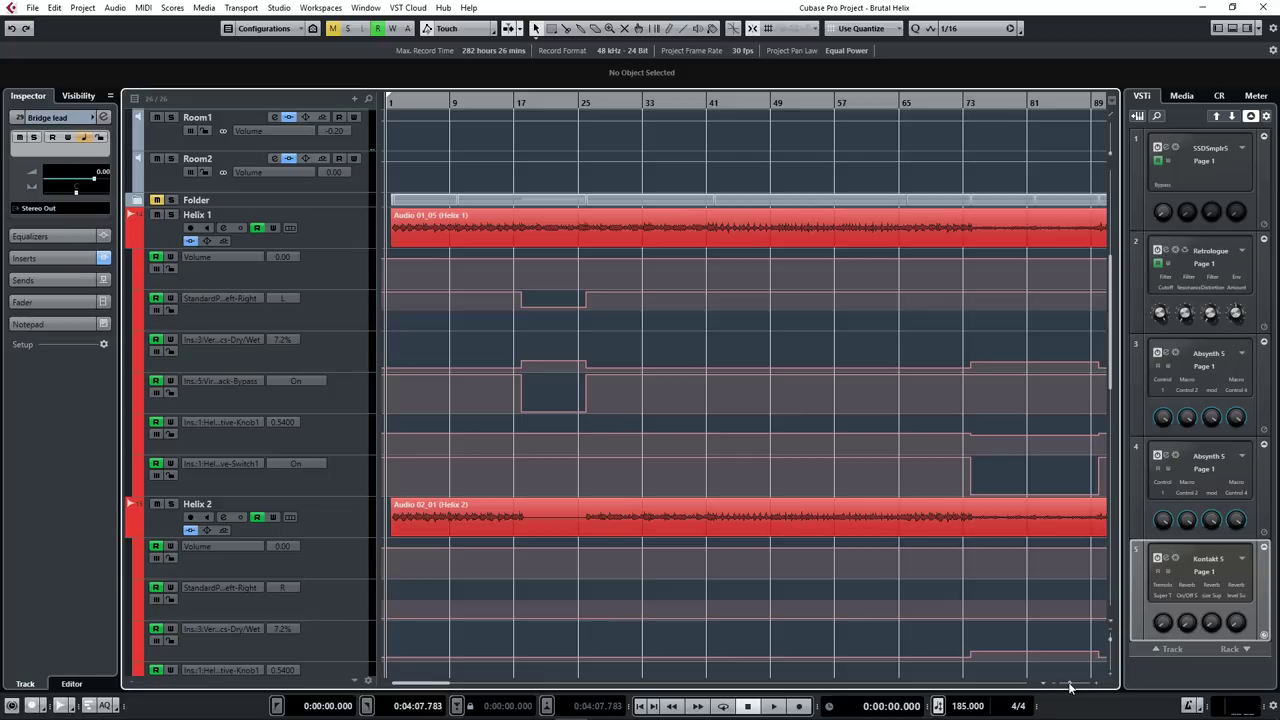
Play the guitar tracks from bar 25, stop, then move the playback position to about bar 48.
click(584, 108)
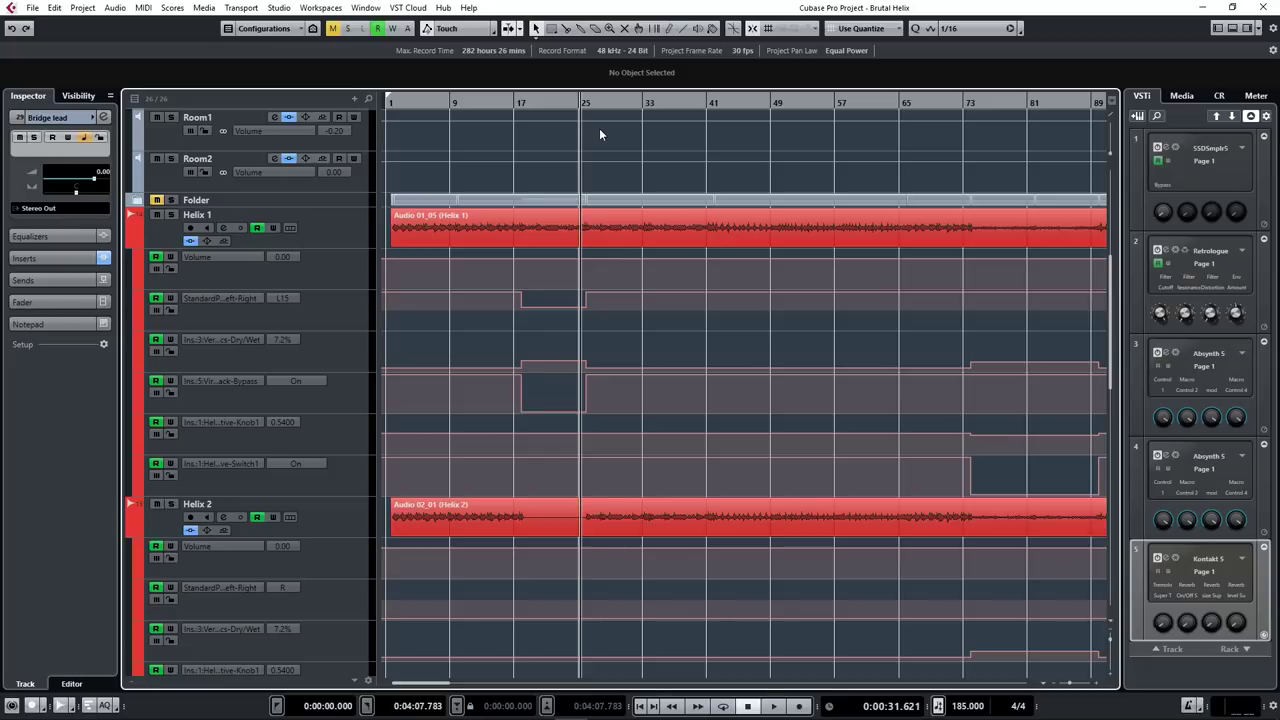
key(space)
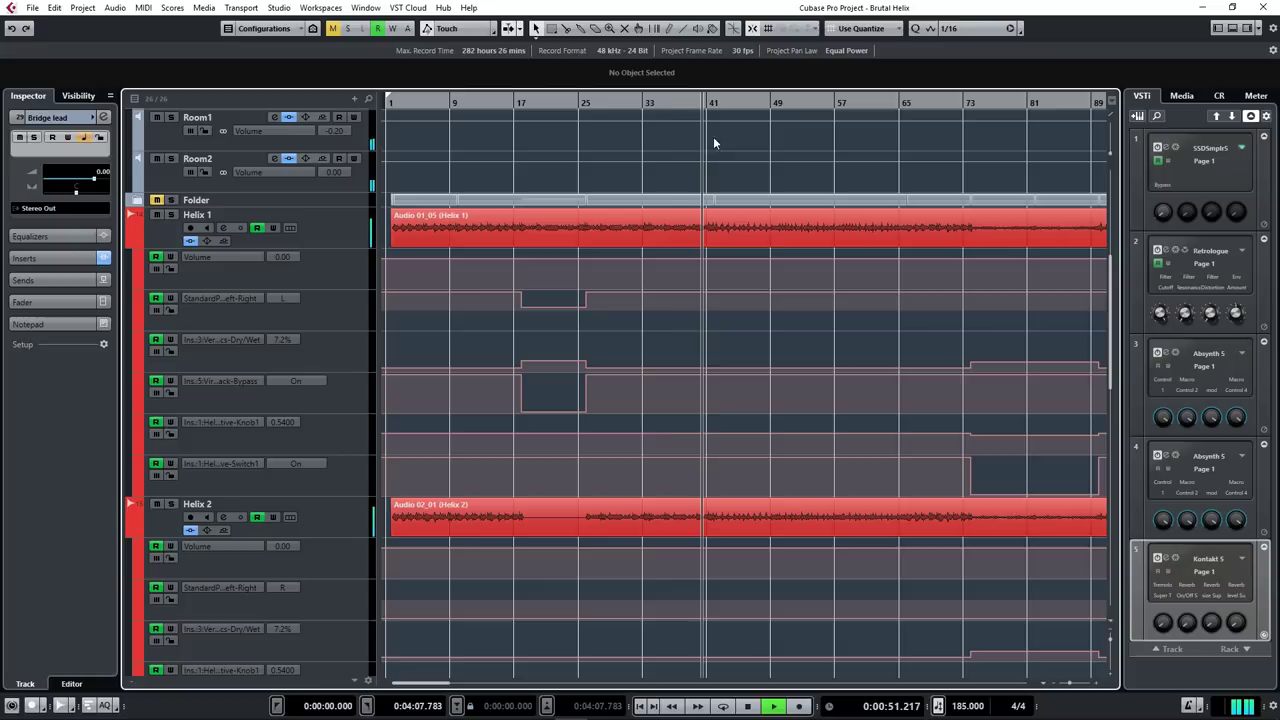
key(space)
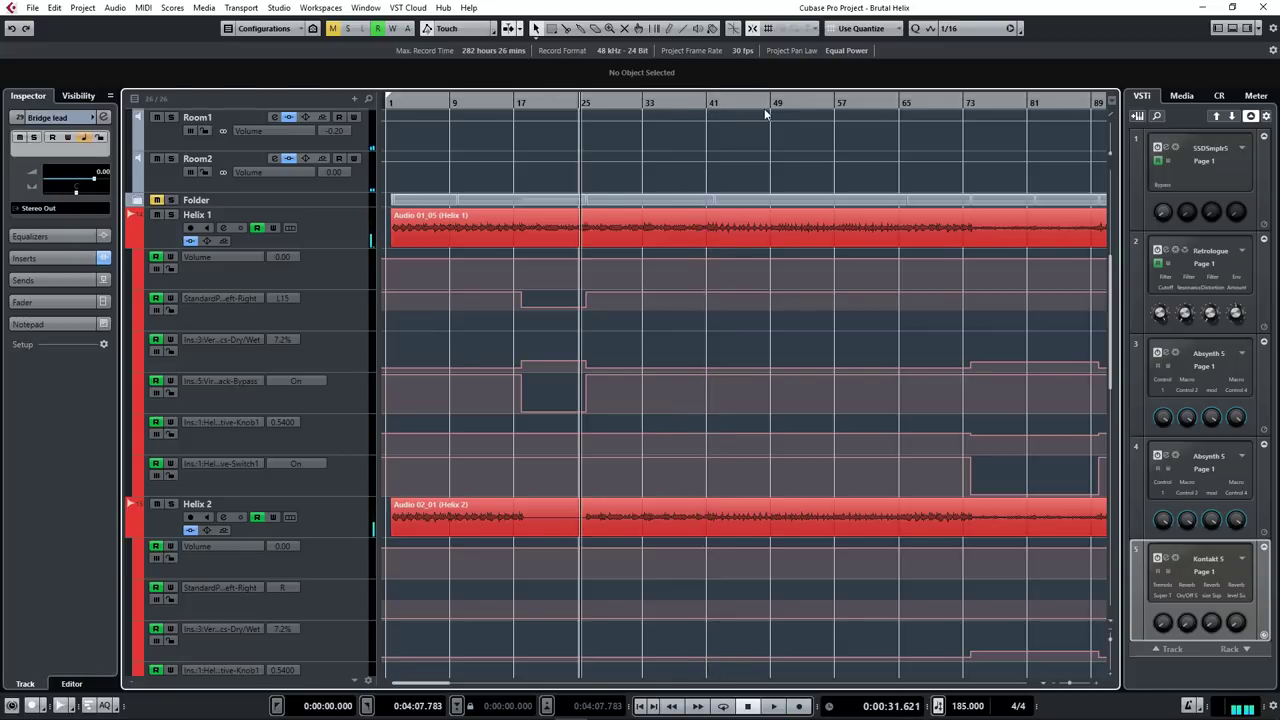
click(765, 103)
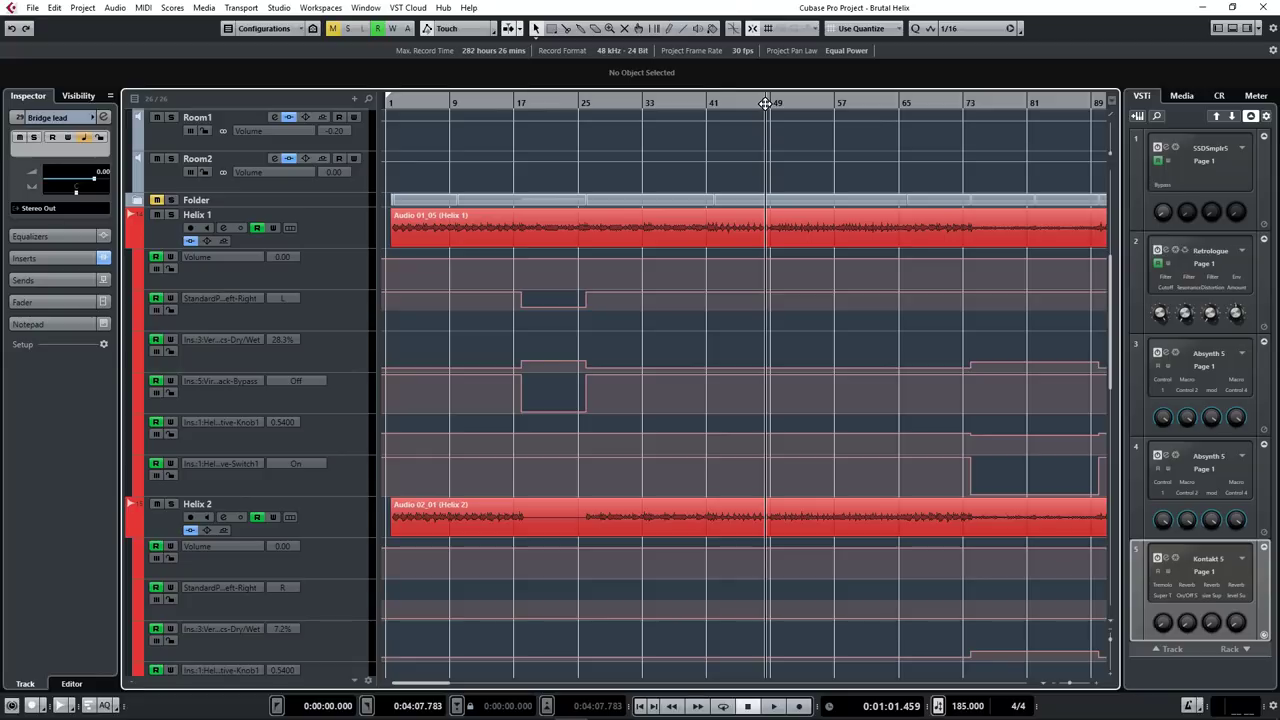
Play from about bar 48 to bar 65, then stop back at 1:01.459.
key(space)
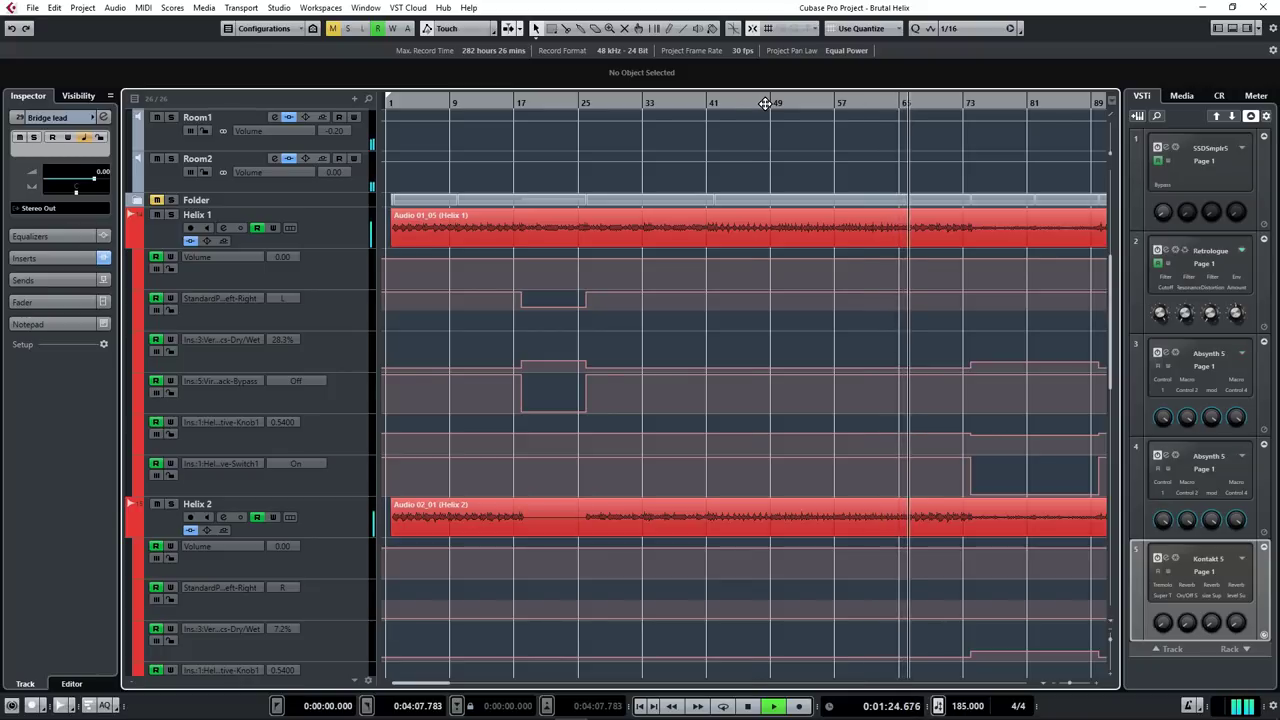
double_click(765, 103)
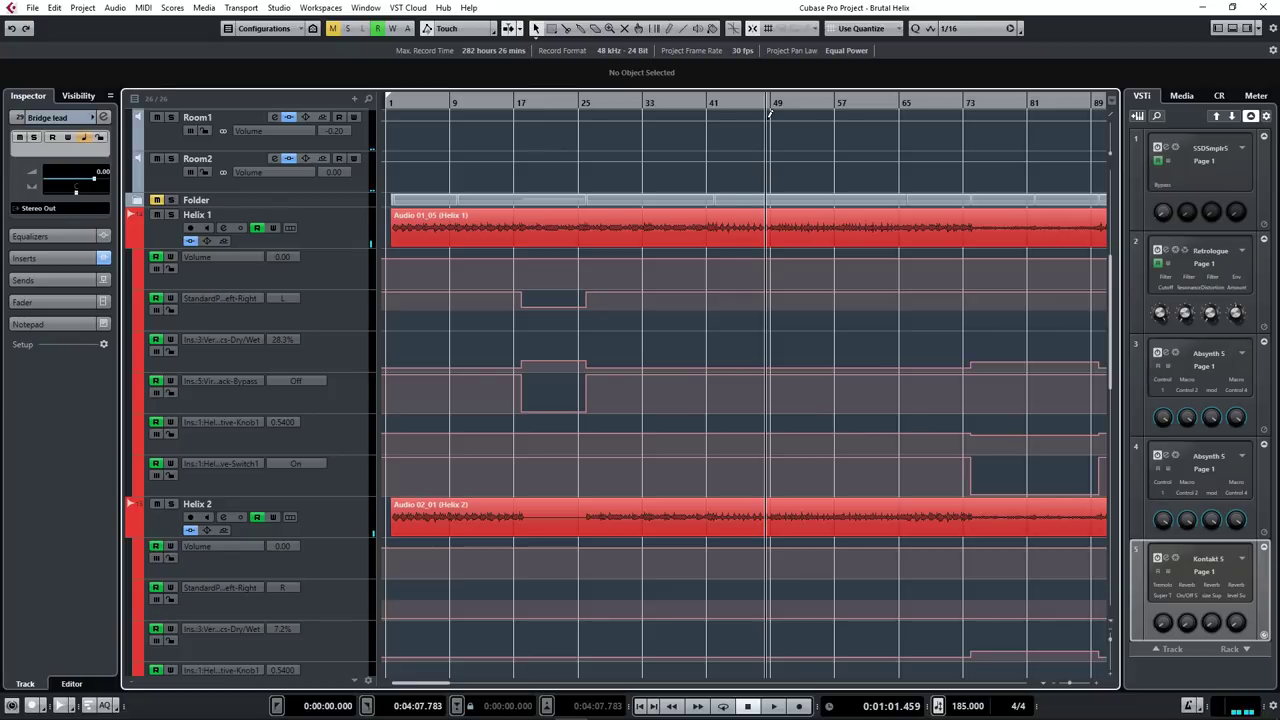
Scroll to bars 89–169, play from around bar 124, and stop back at 2:43.297.
drag(428, 684, 481, 688)
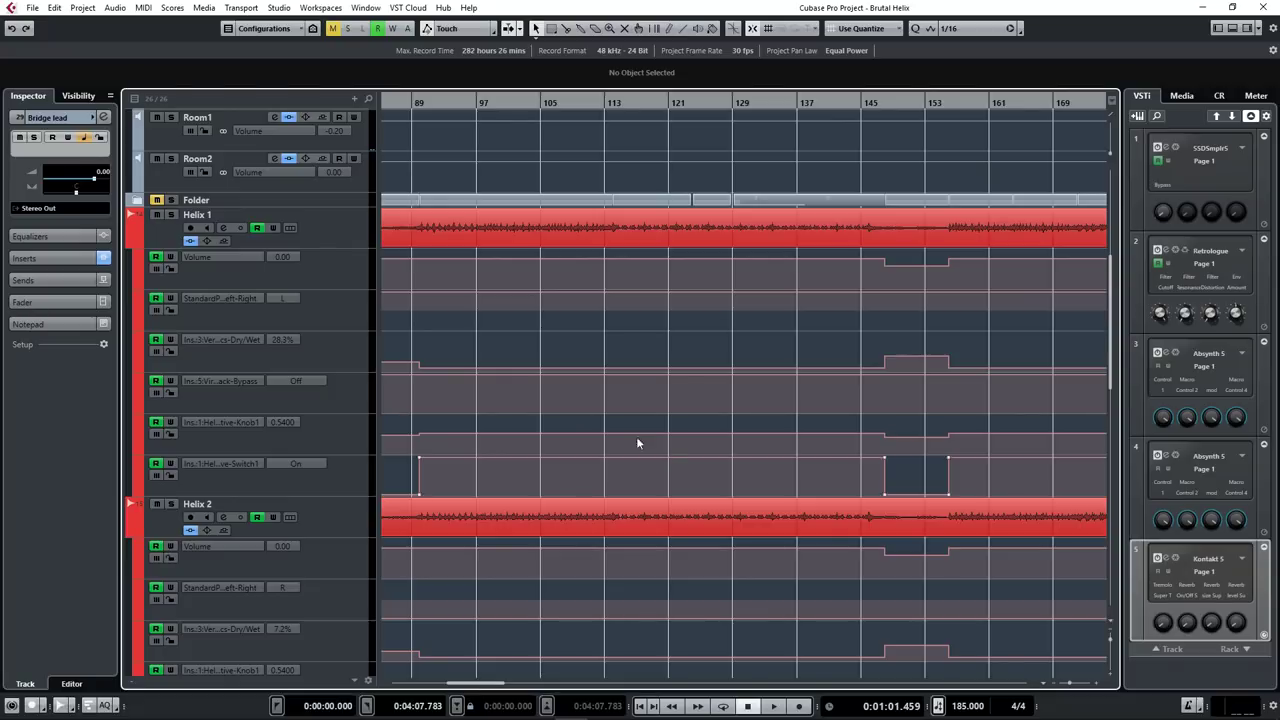
click(715, 104)
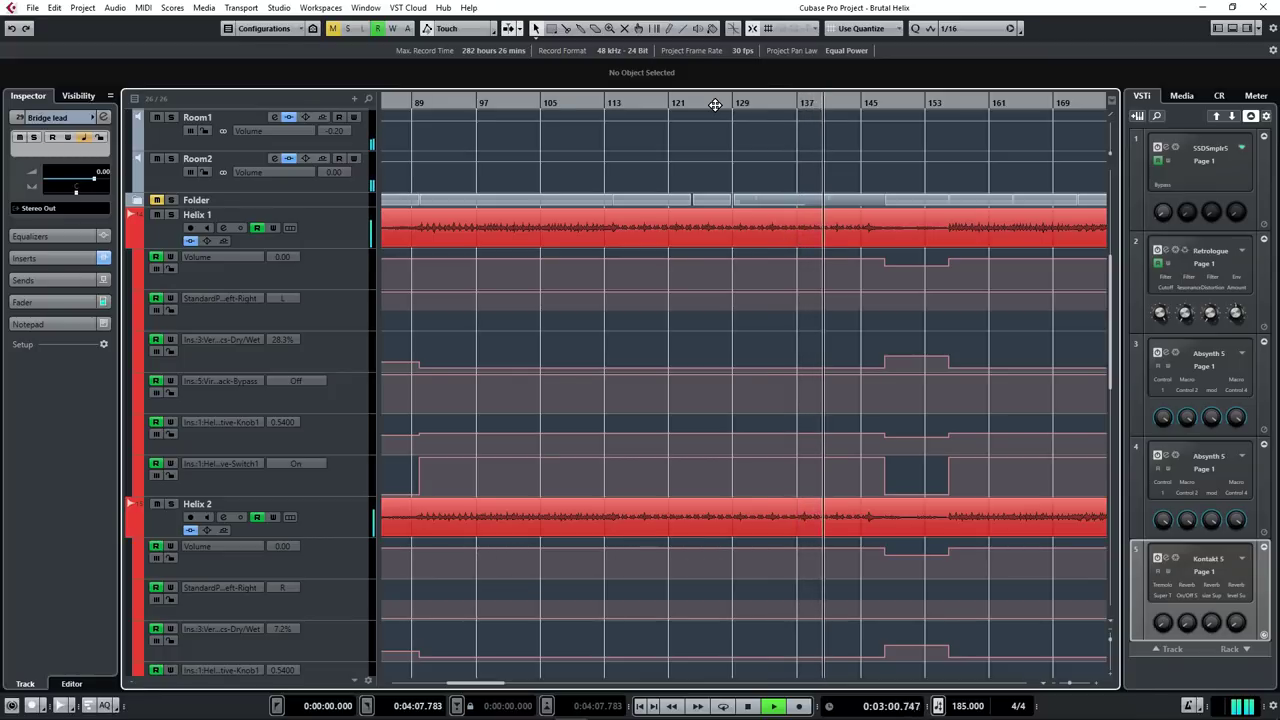
click(715, 104)
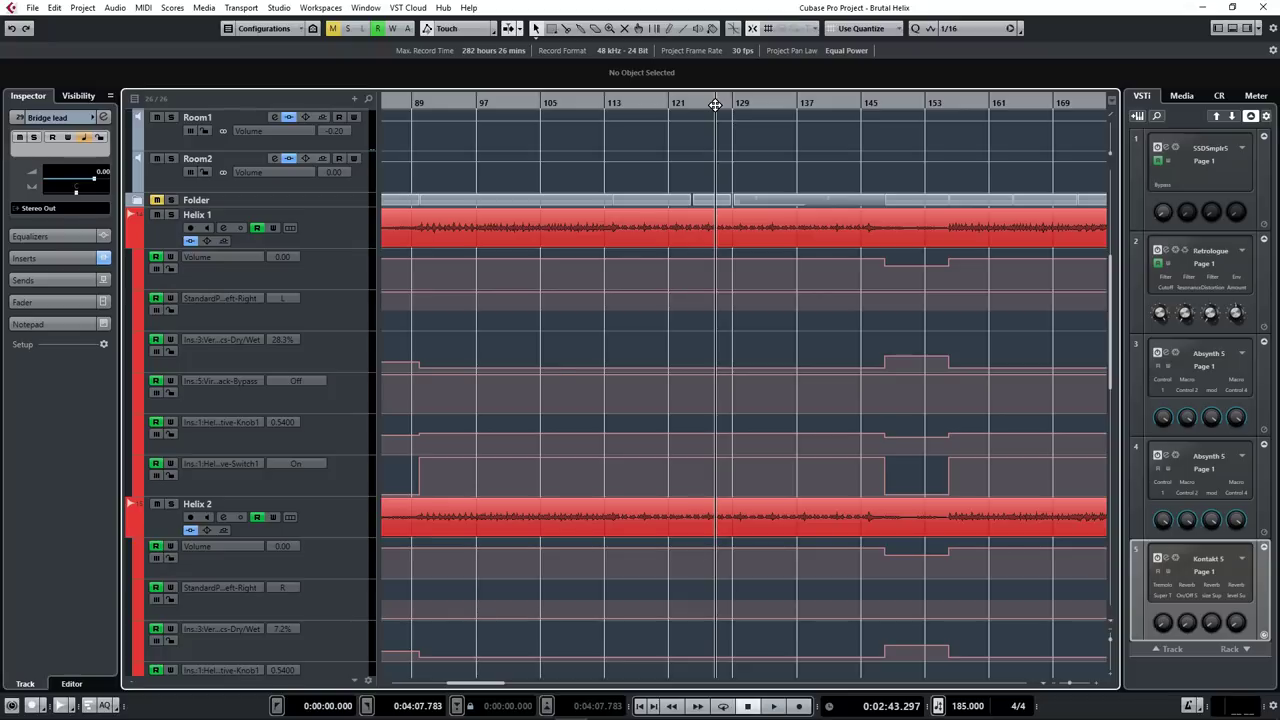
Scroll the project view fully left back to the beginning of the song.
drag(490, 686, 404, 688)
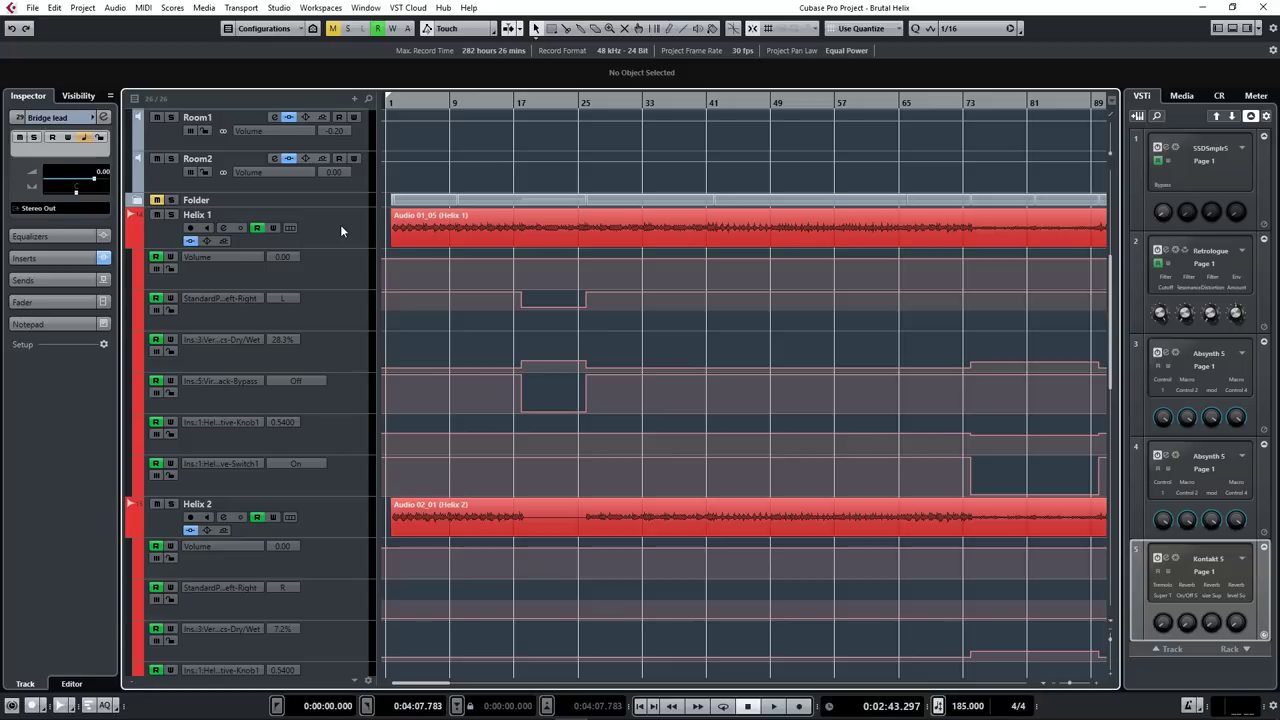
Return to bar 1 and open Helix 1's Helix Native editor, showing EQ into a Line 6 Badonk amp.
click(392, 102)
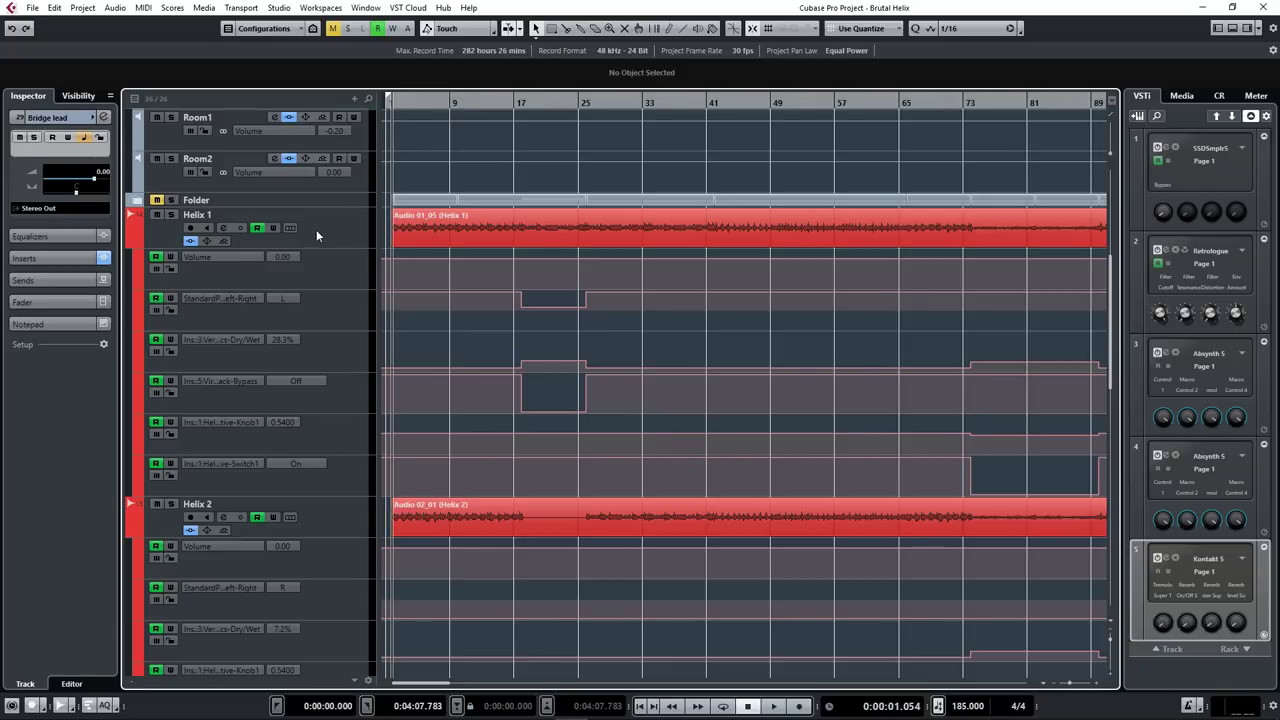
click(316, 235)
click(223, 228)
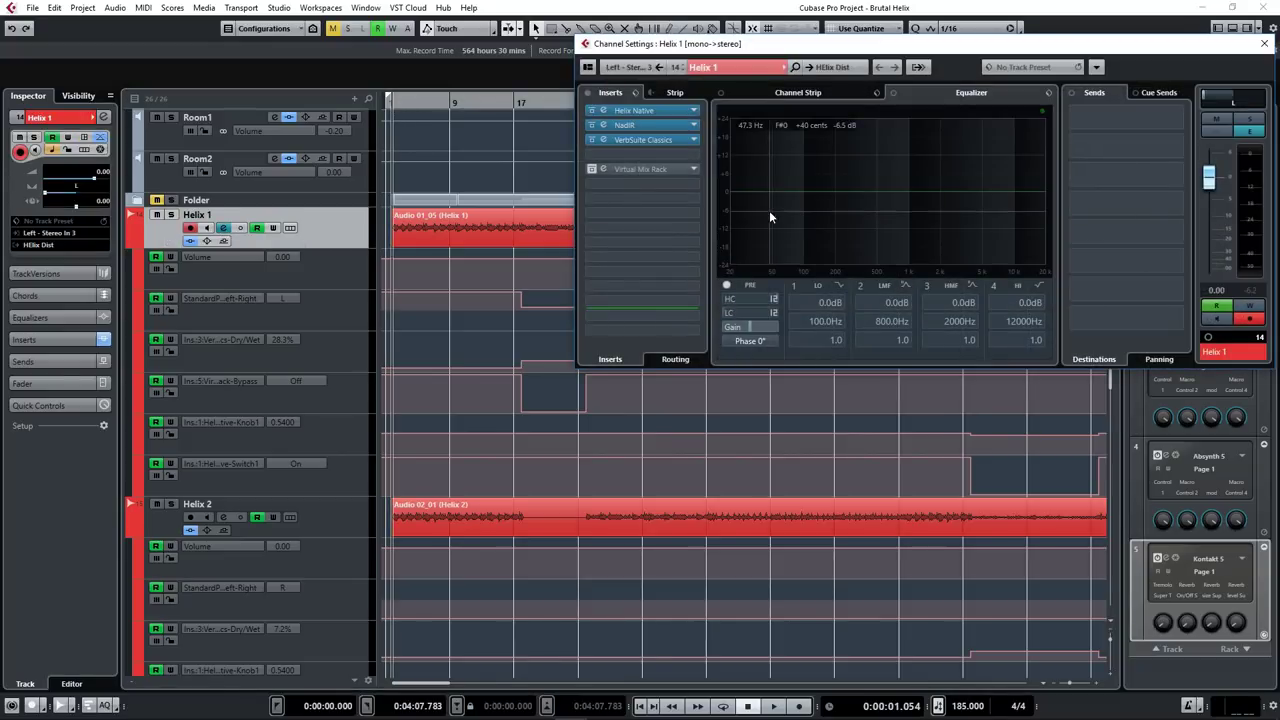
click(663, 110)
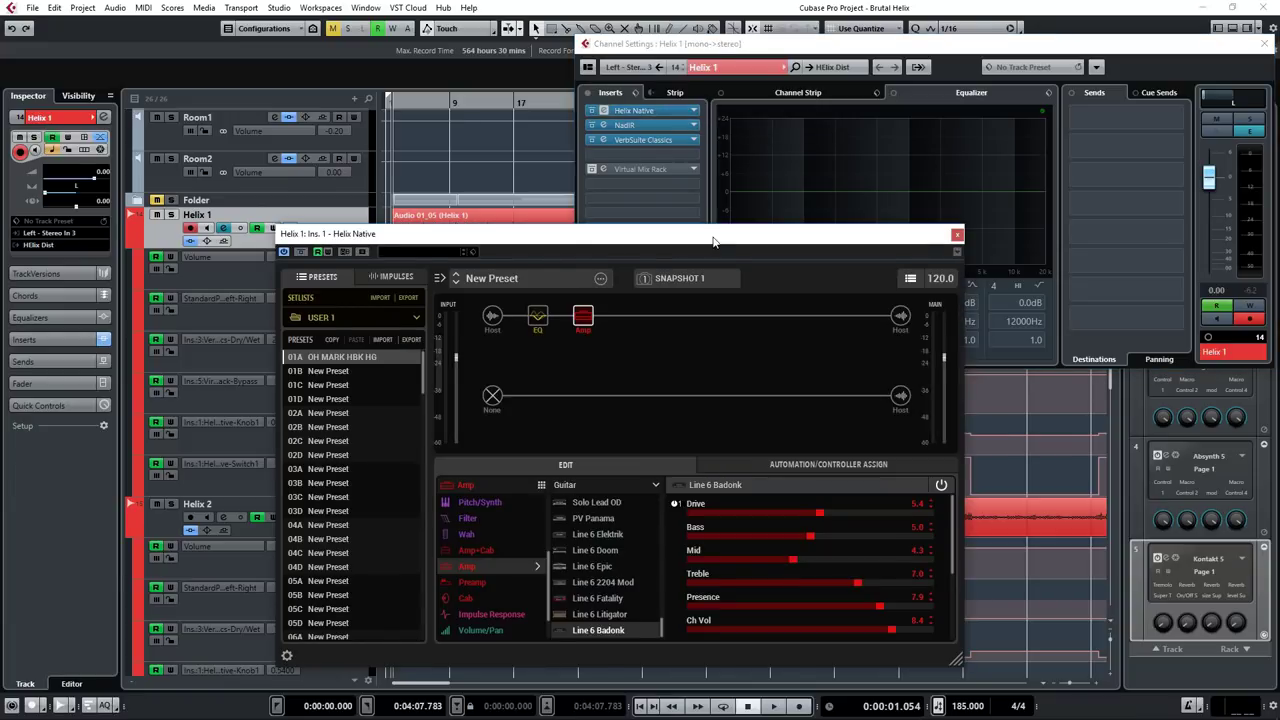
drag(713, 241, 697, 145)
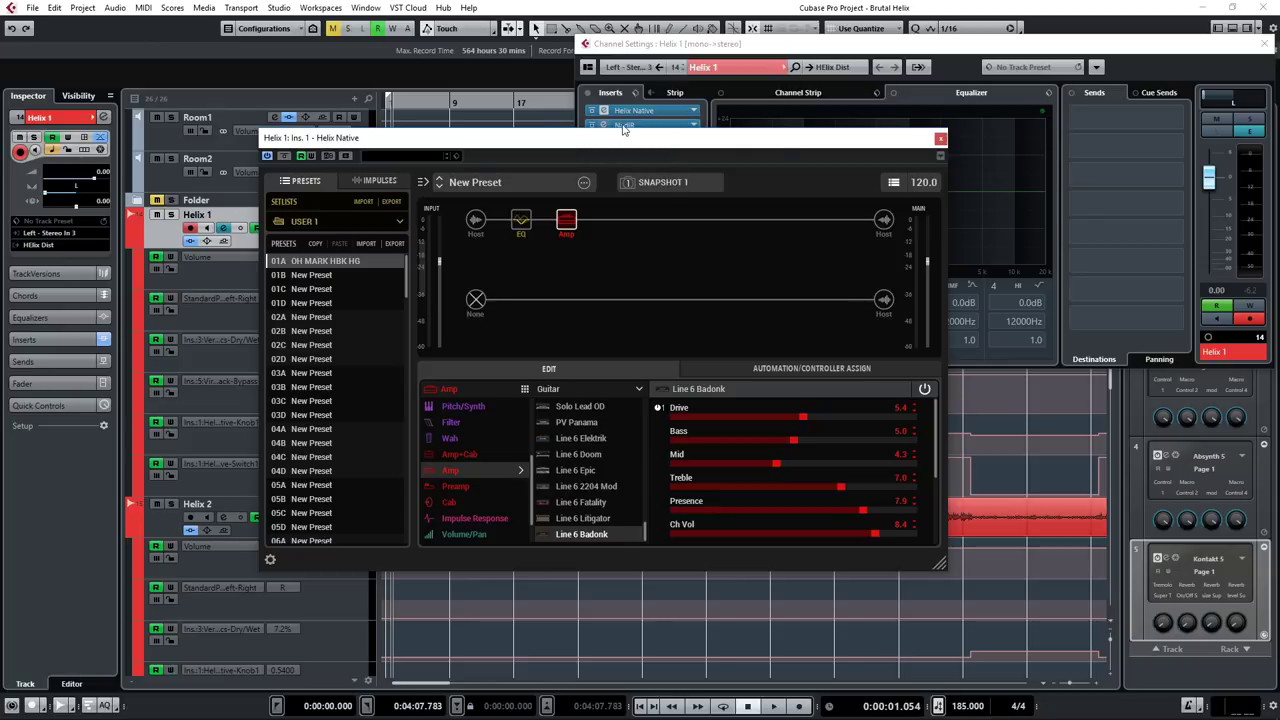
double_click(656, 126)
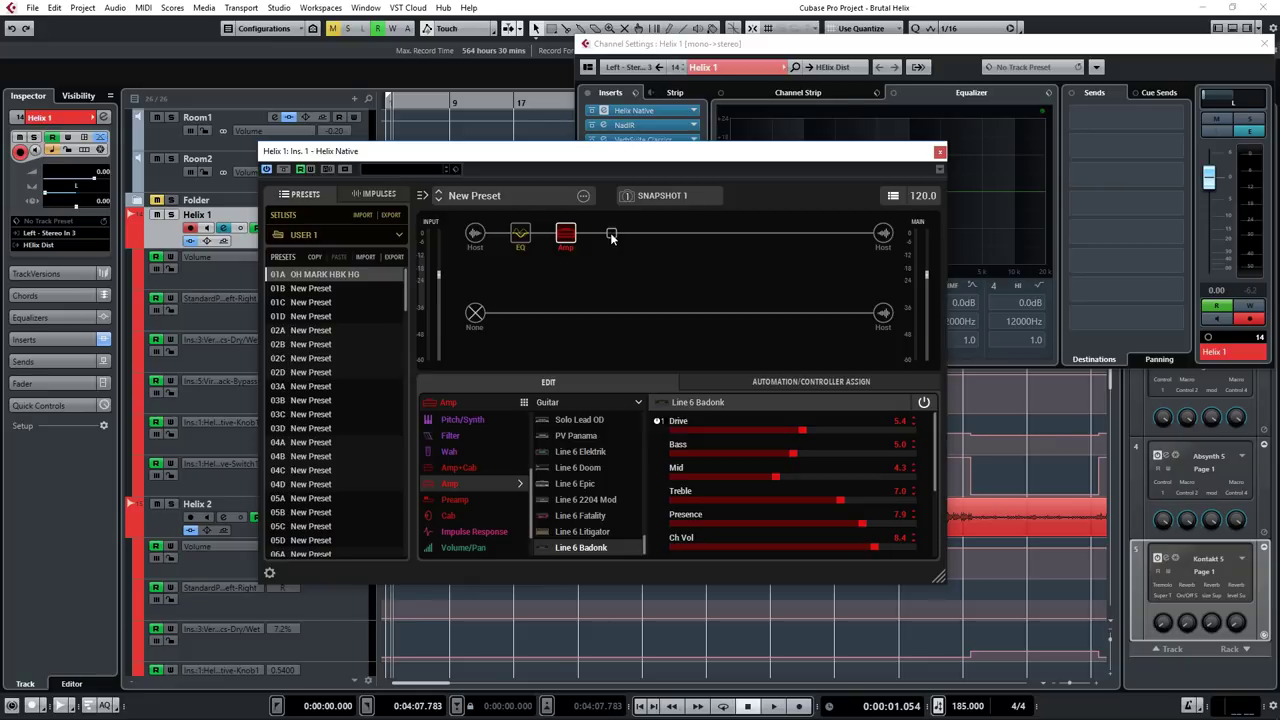
View the Host input gate, then the Simple EQ block (Low Gain -2.6 dB, Mid 1.3 kHz, Level +6.8 dB).
click(476, 234)
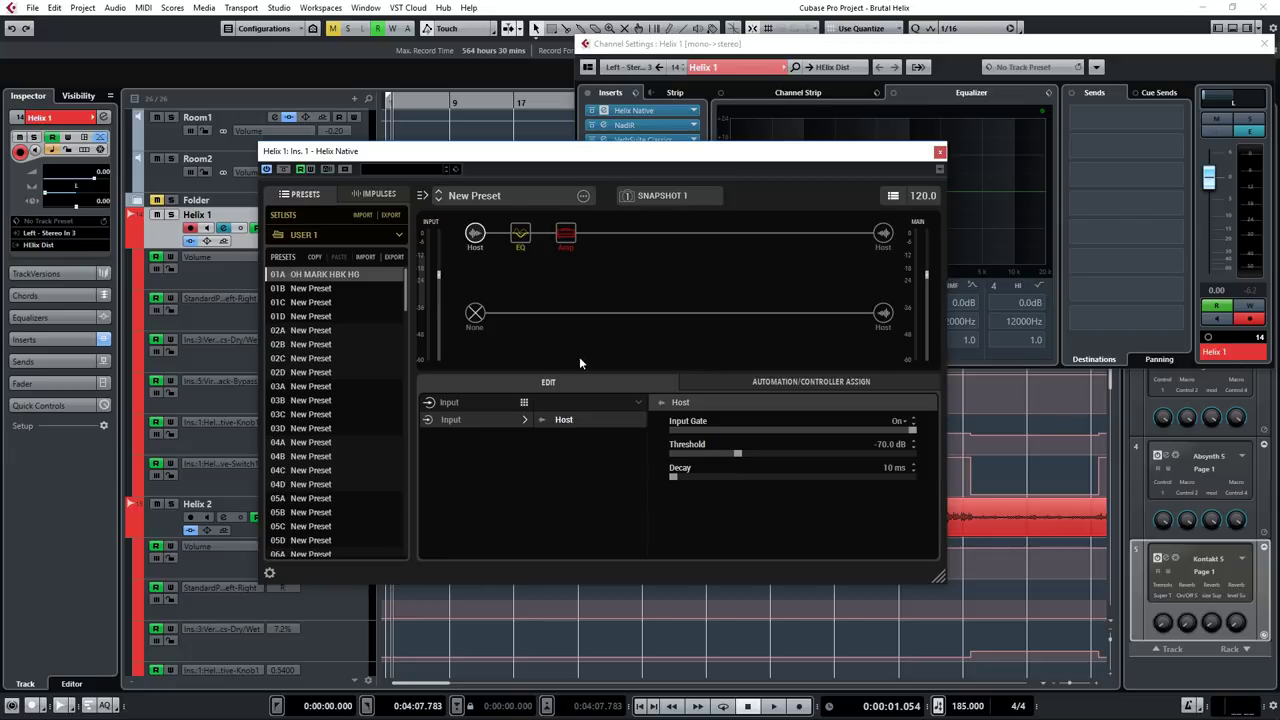
click(521, 236)
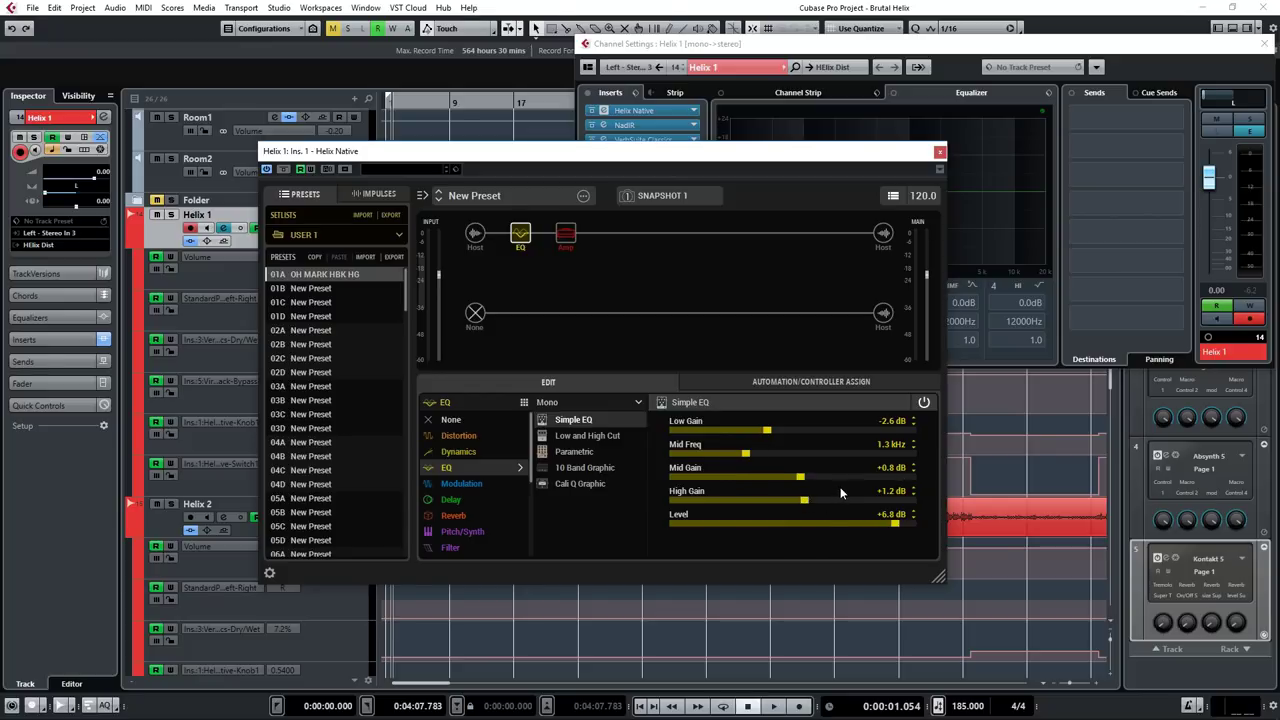
Reposition the Helix Native window and play the song start twice to hear the guitar tone.
drag(521, 151, 651, 158)
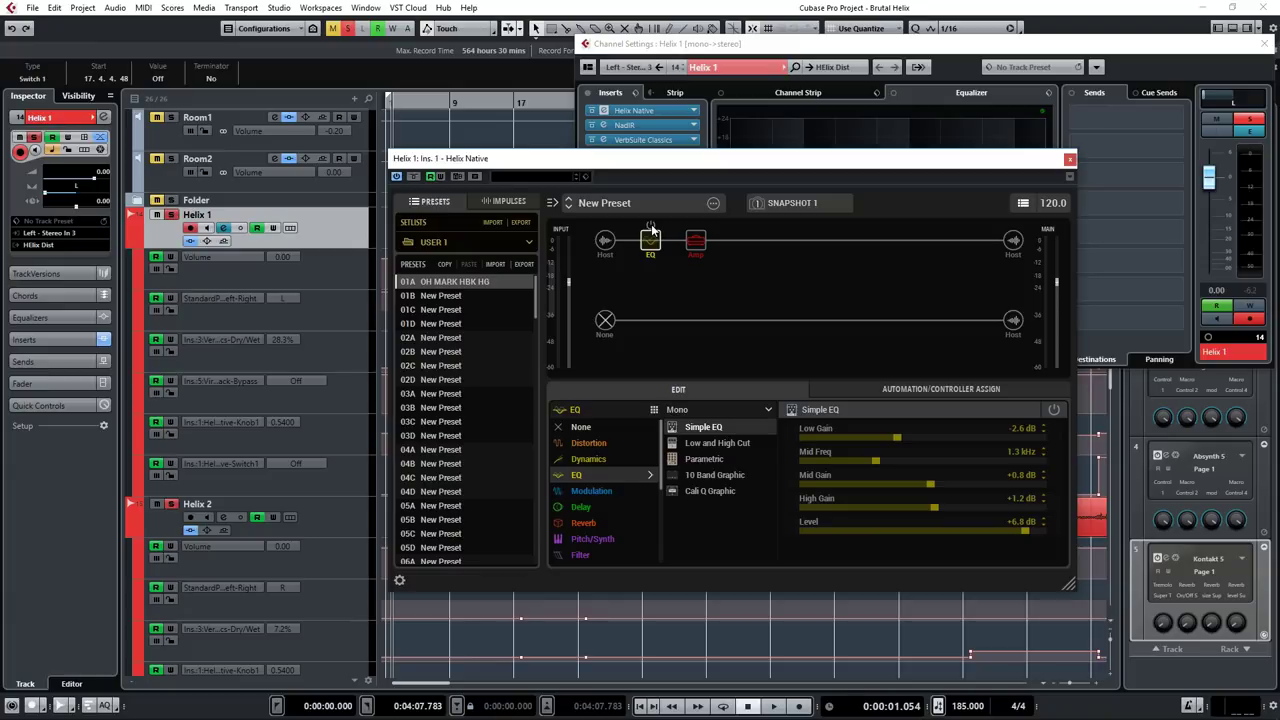
click(697, 8)
key(space)
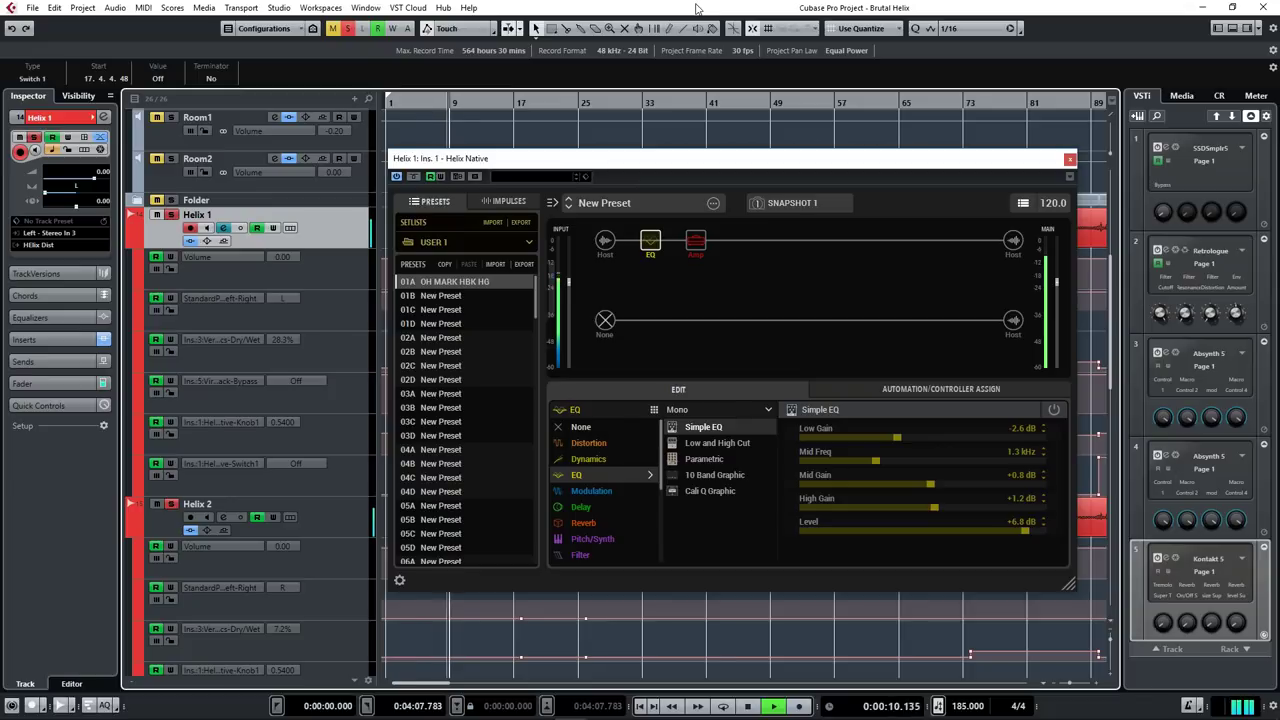
key(space)
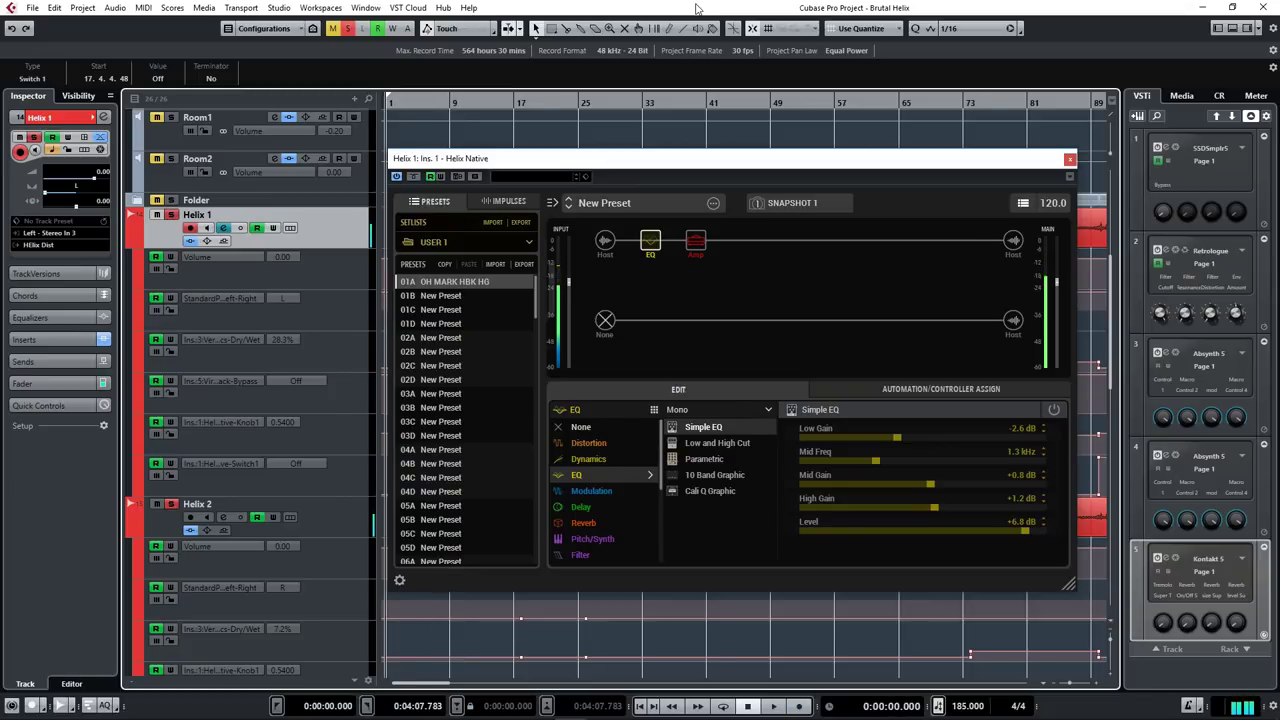
drag(675, 163, 612, 162)
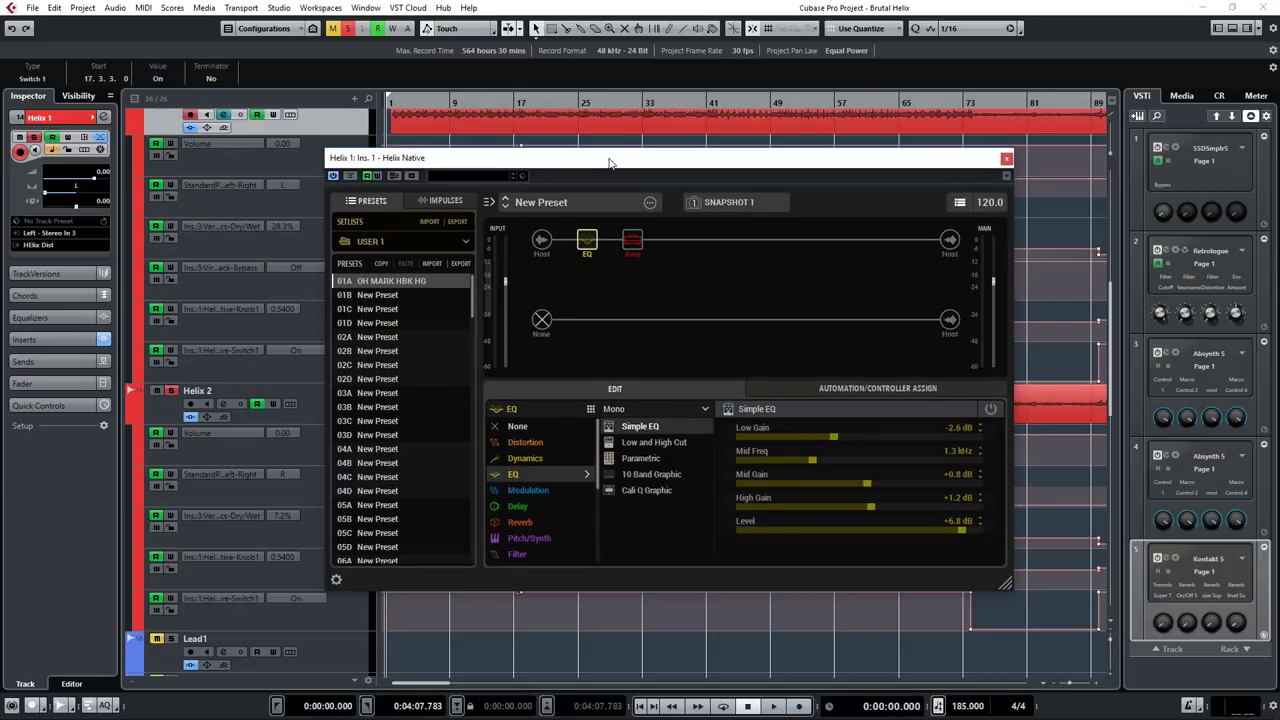
key(space)
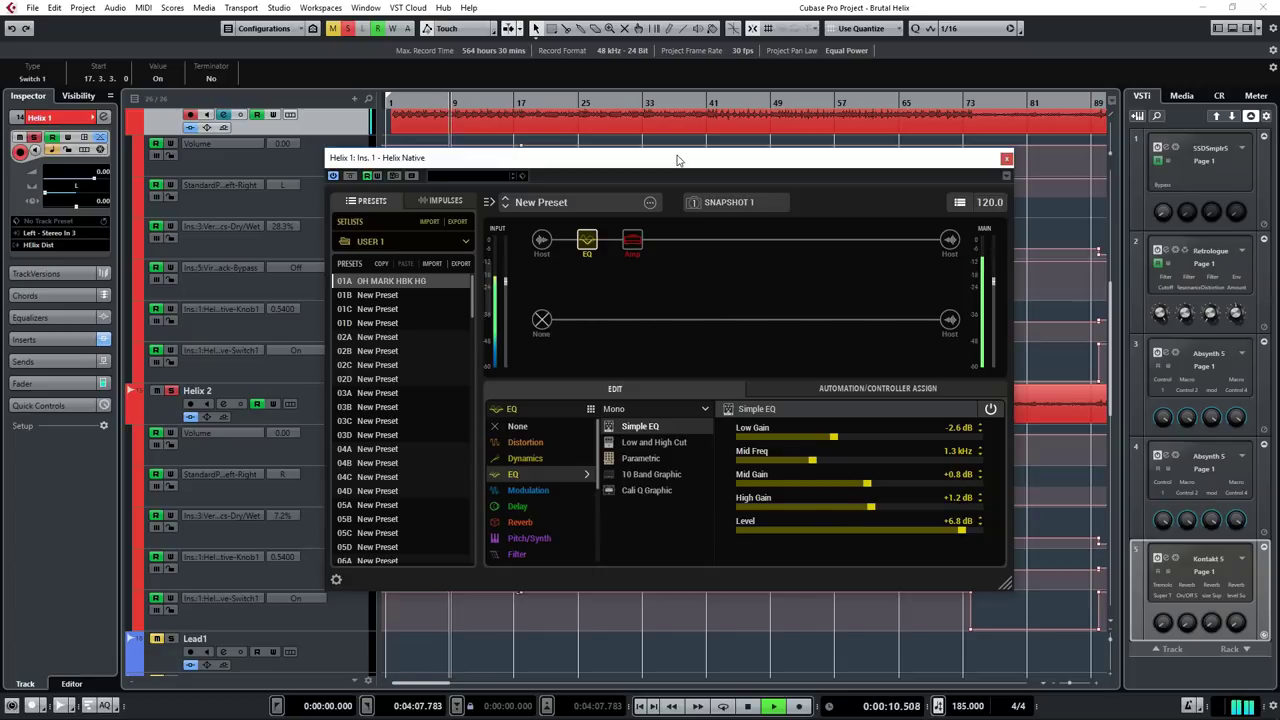
key(space)
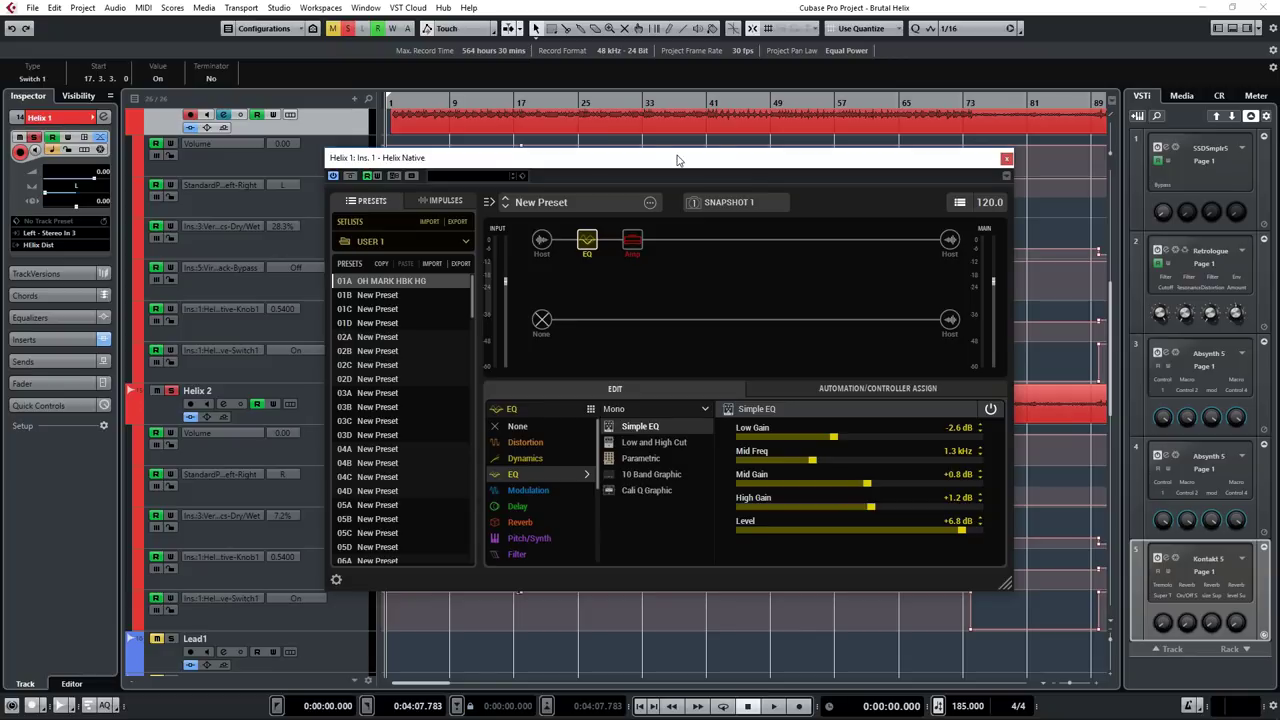
click(620, 230)
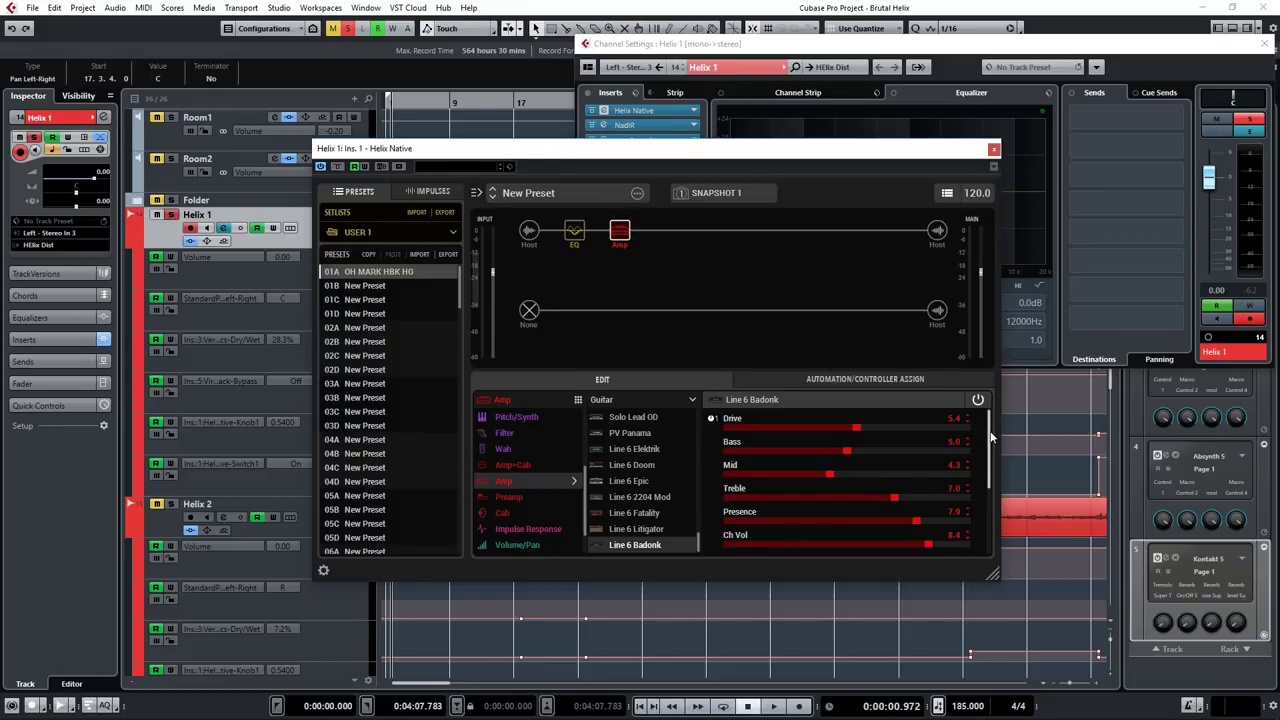
drag(990, 437, 990, 443)
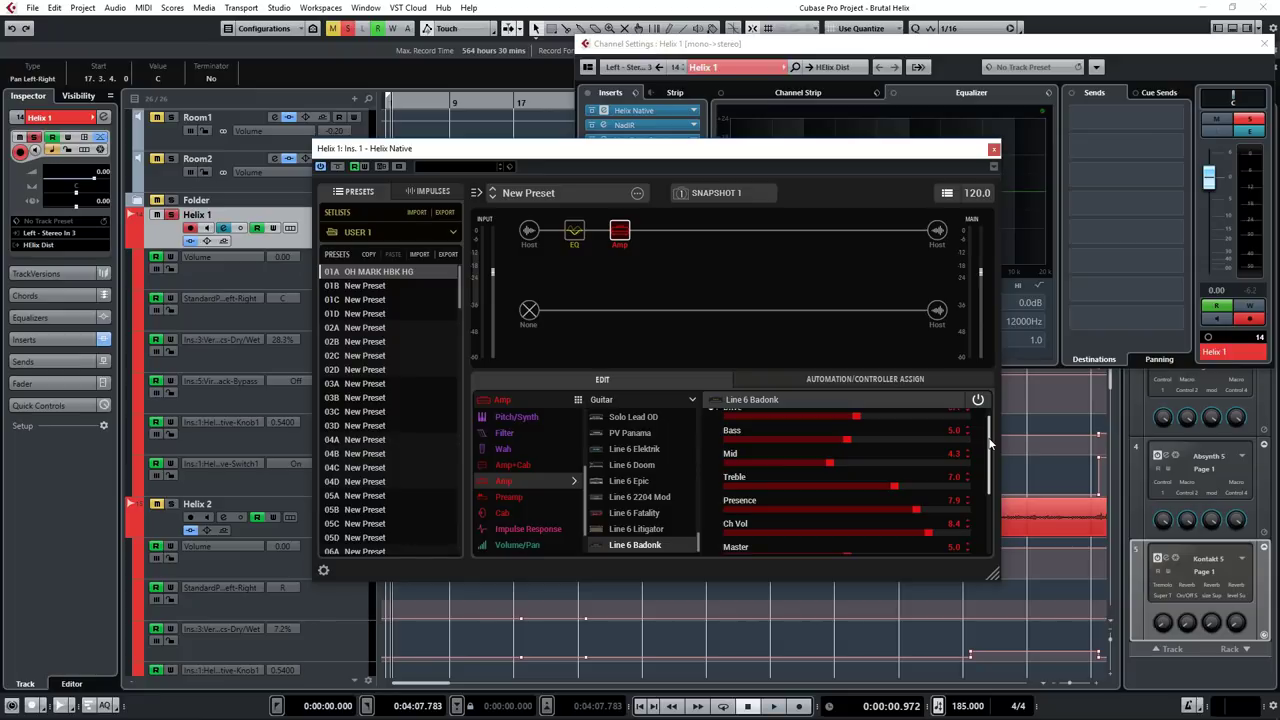
drag(989, 443, 990, 510)
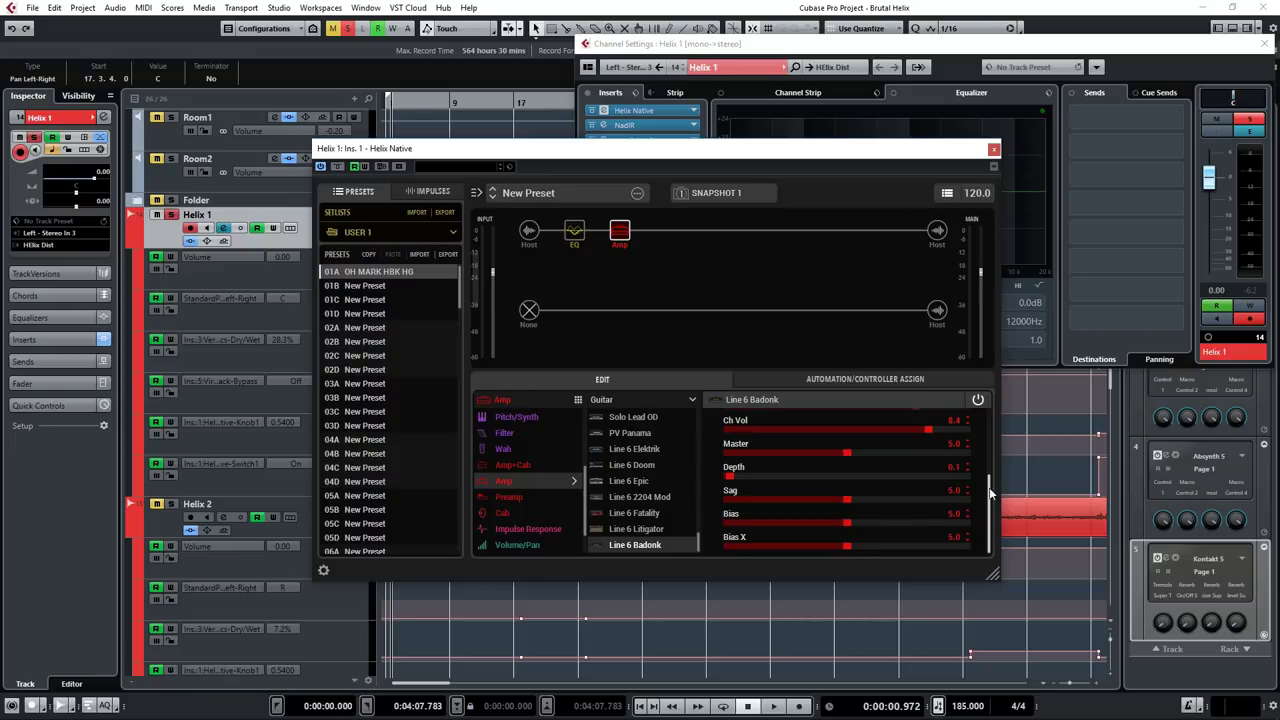
scroll(916, 515, up, 3)
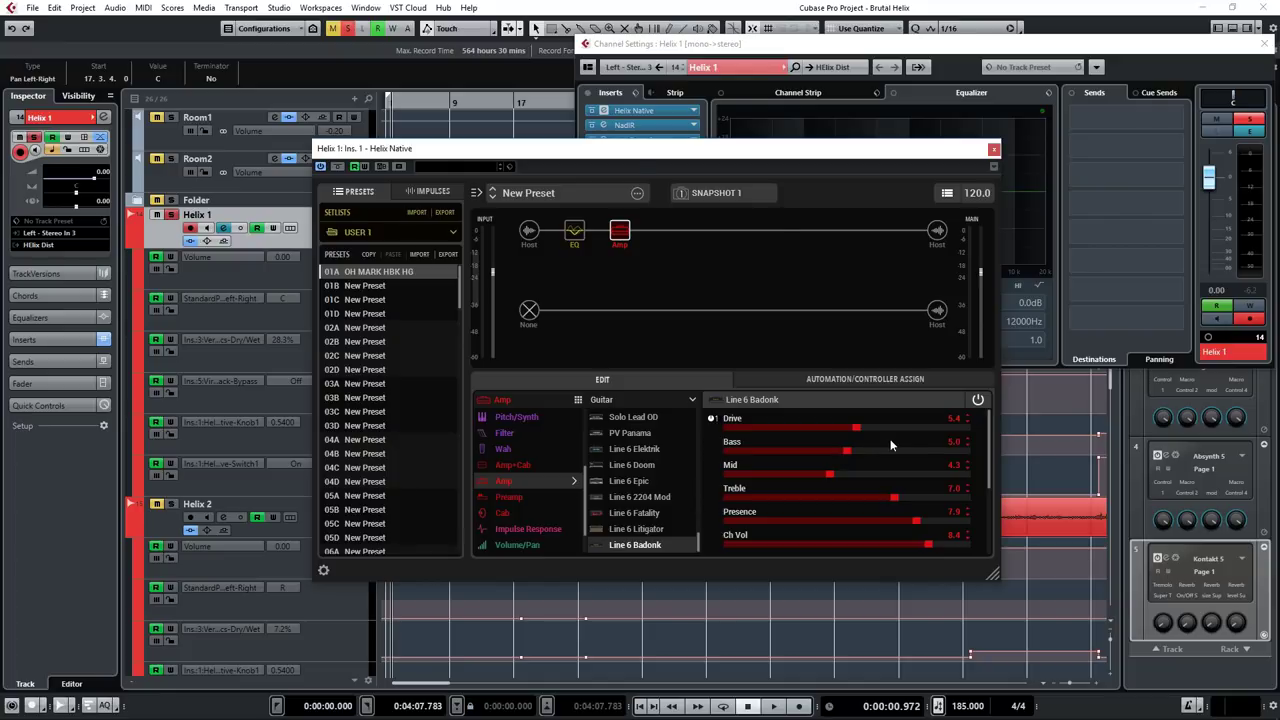
Add a second Line 6 Badonk amp after the first amp and play the doubled-amp tone.
click(665, 231)
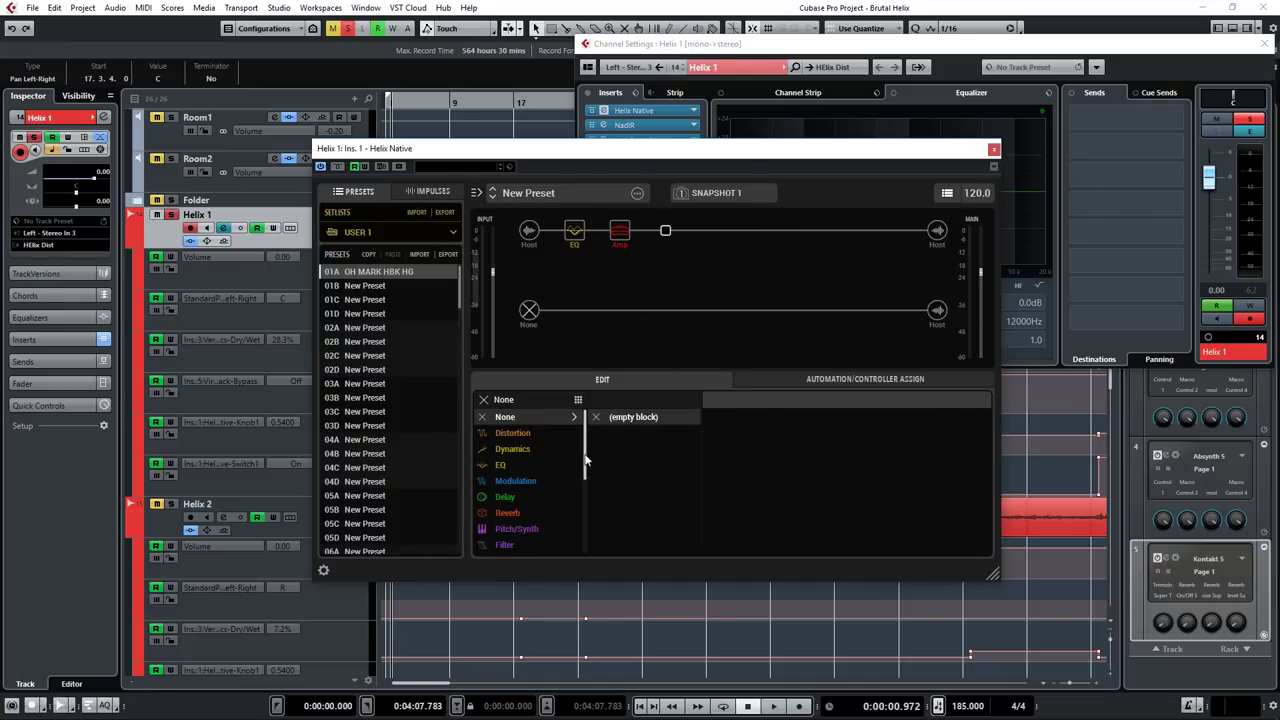
drag(587, 460, 587, 490)
mouse_move(540, 513)
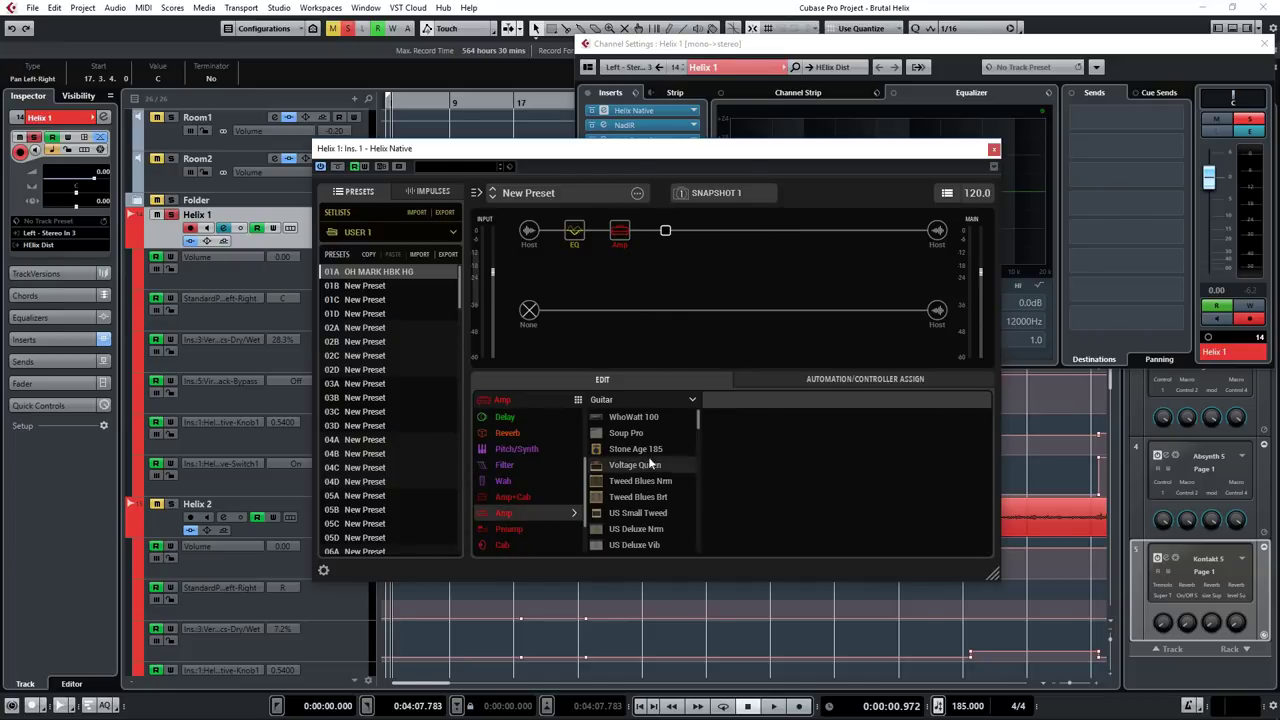
drag(698, 417, 700, 545)
click(635, 545)
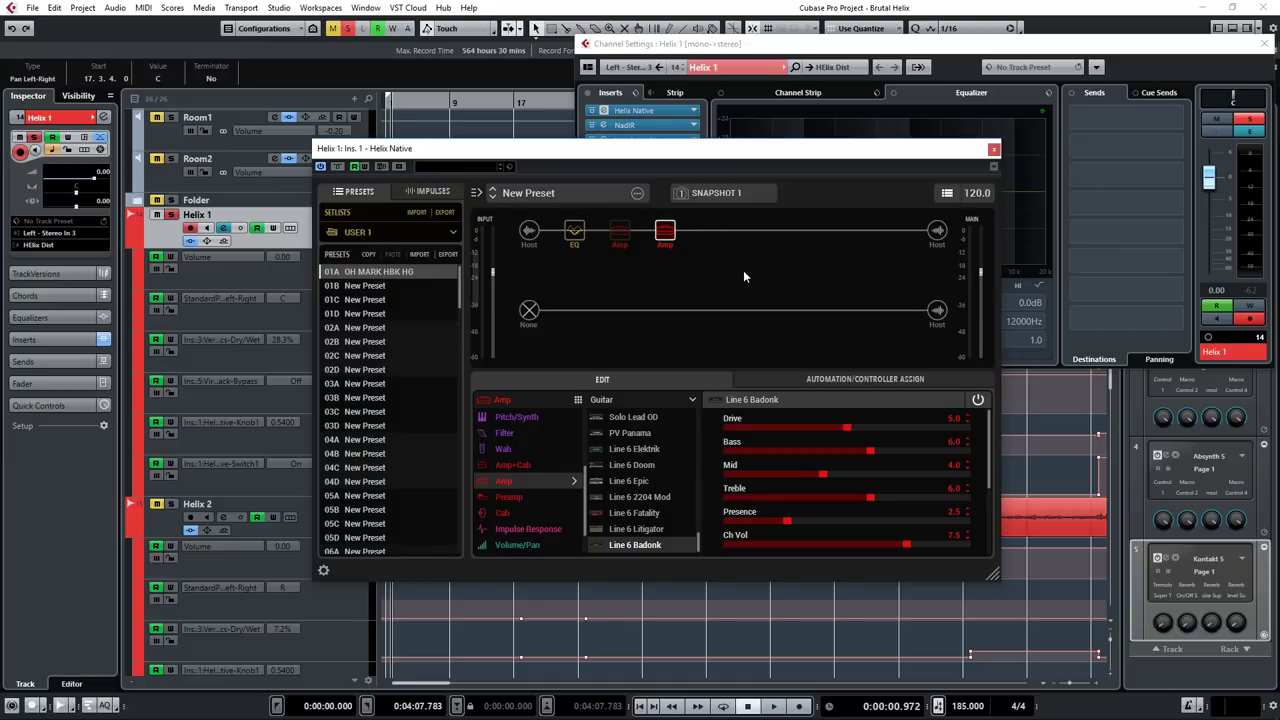
key(space)
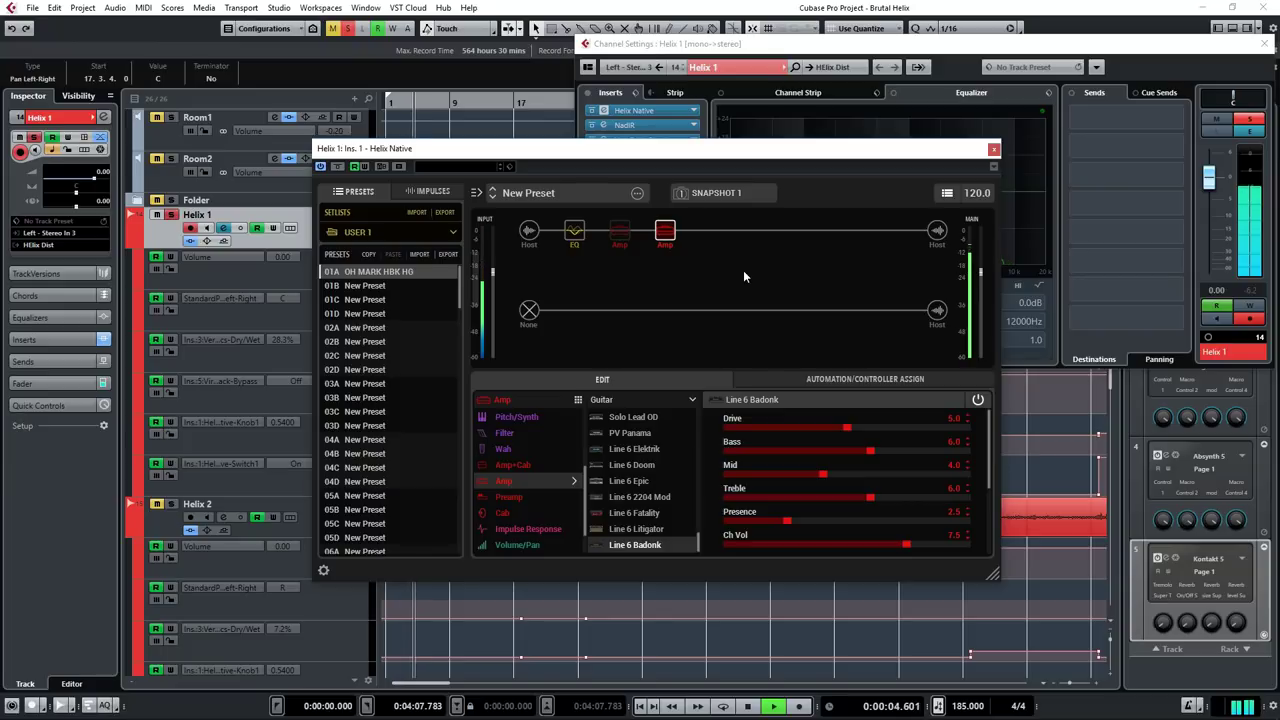
key(space)
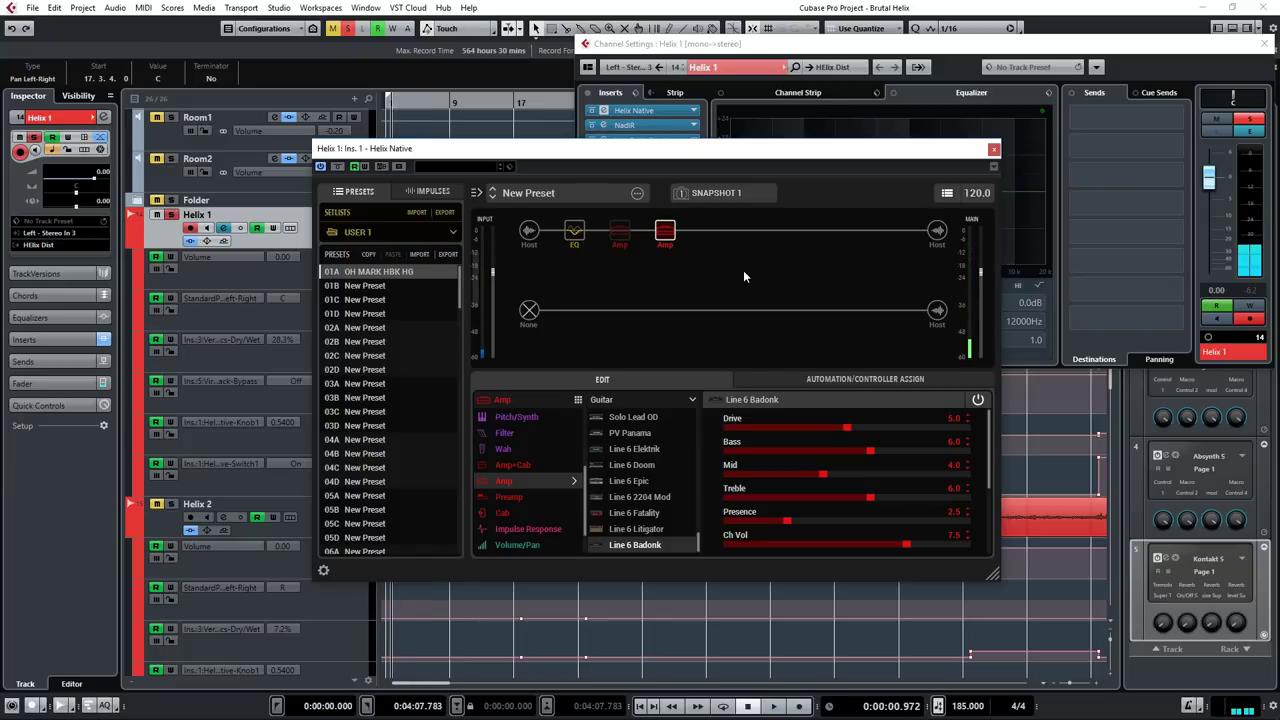
Bypass the second amp, replay the single-amp tone, and compare both amp blocks' settings.
click(665, 217)
mouse_move(621, 217)
key(space)
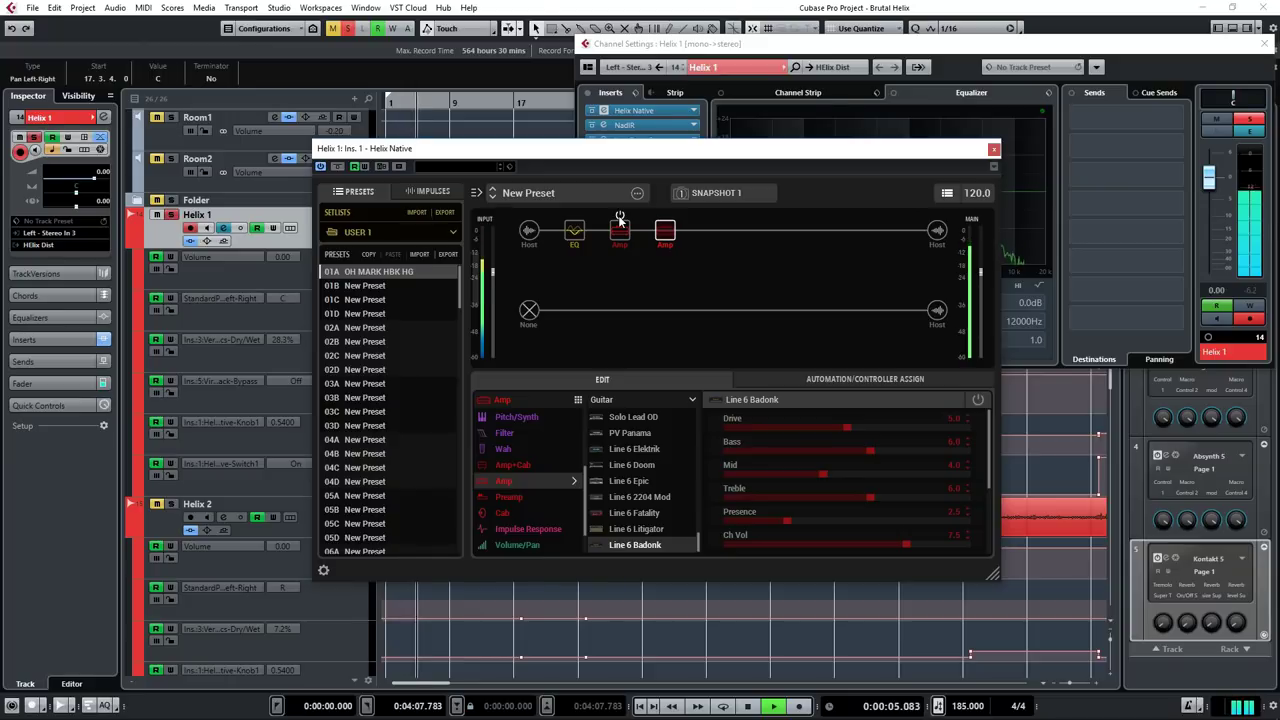
key(space)
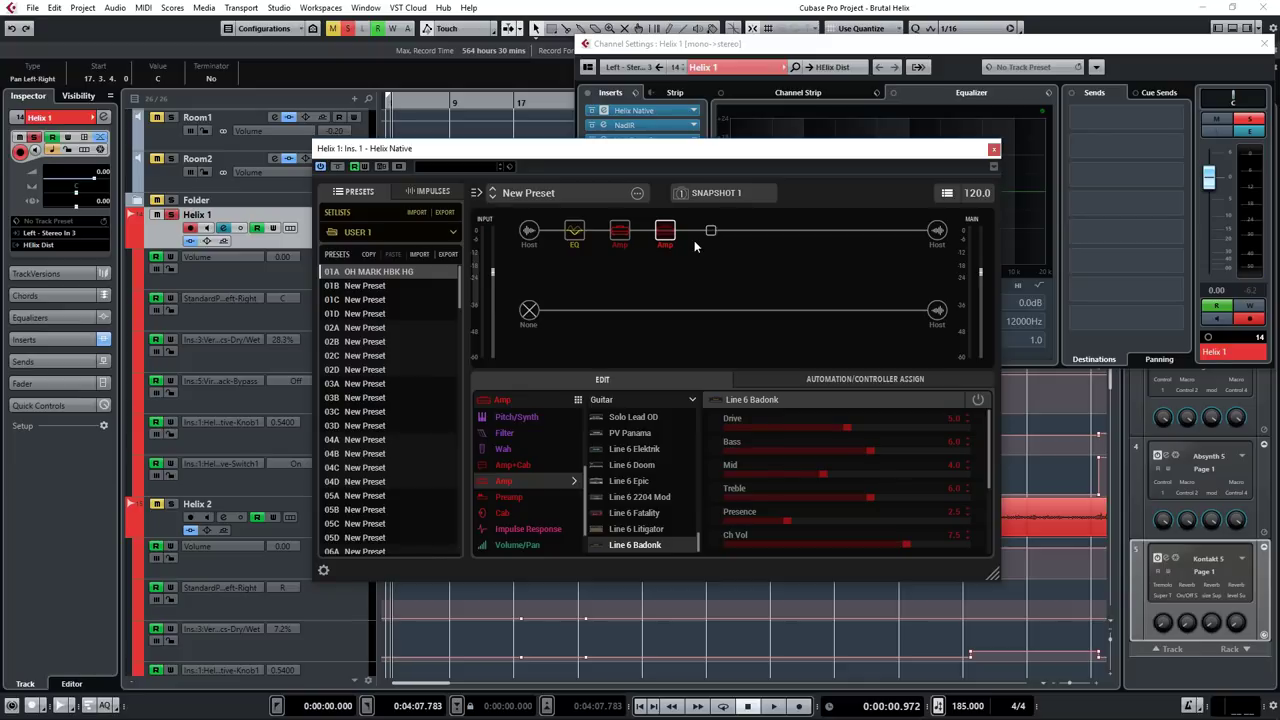
click(620, 232)
click(665, 232)
click(616, 232)
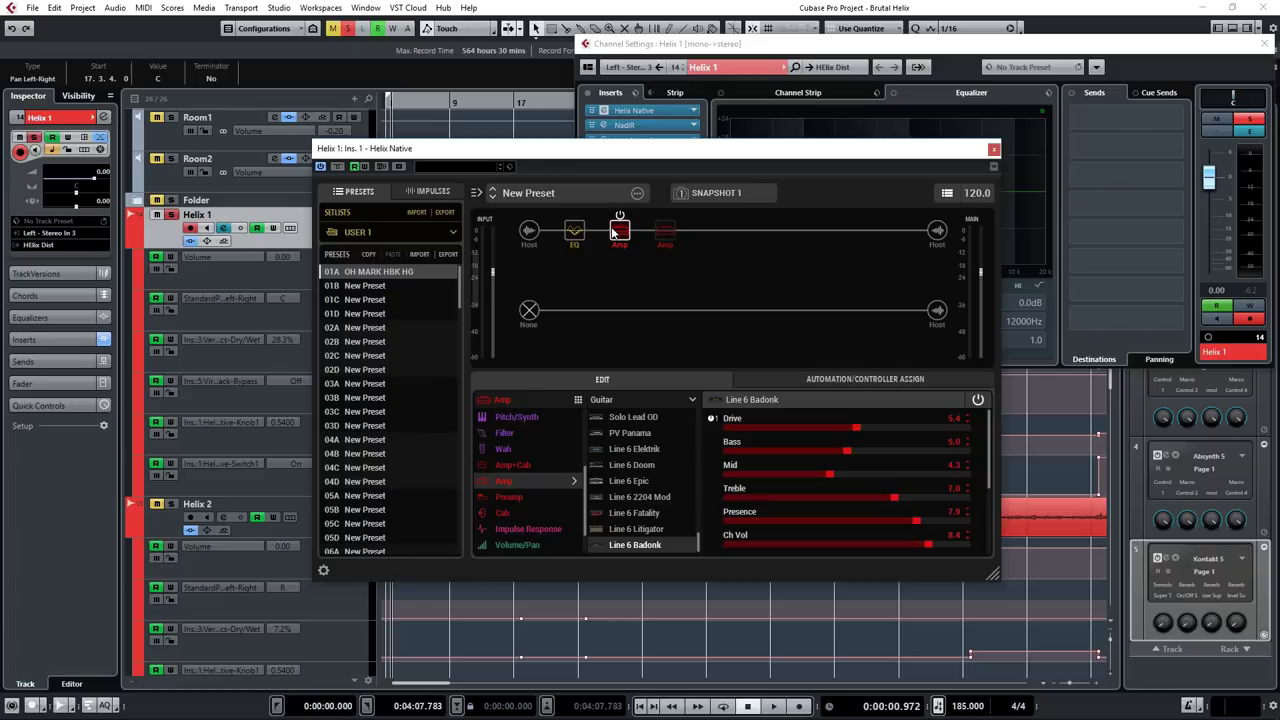
Open Helix 1's NadIR editor to review the OH 412 ORN M25 OH1-05.wav cab, then close it.
click(655, 124)
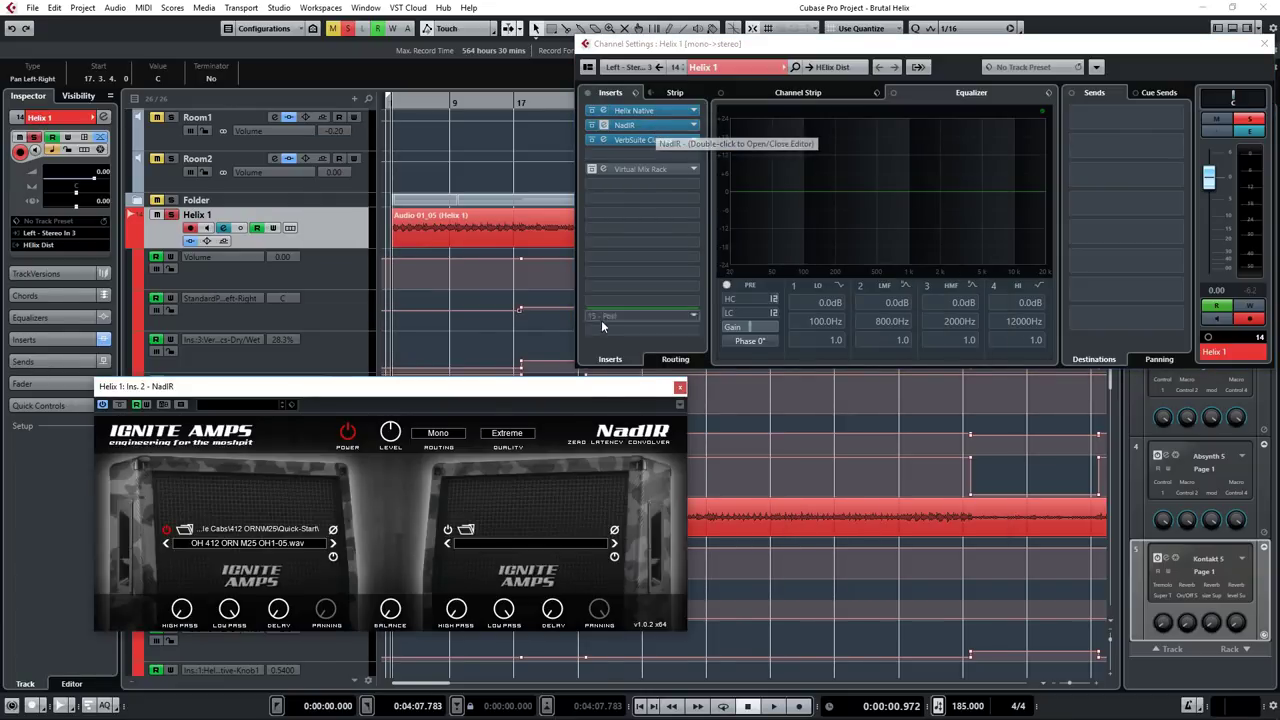
drag(563, 393, 873, 222)
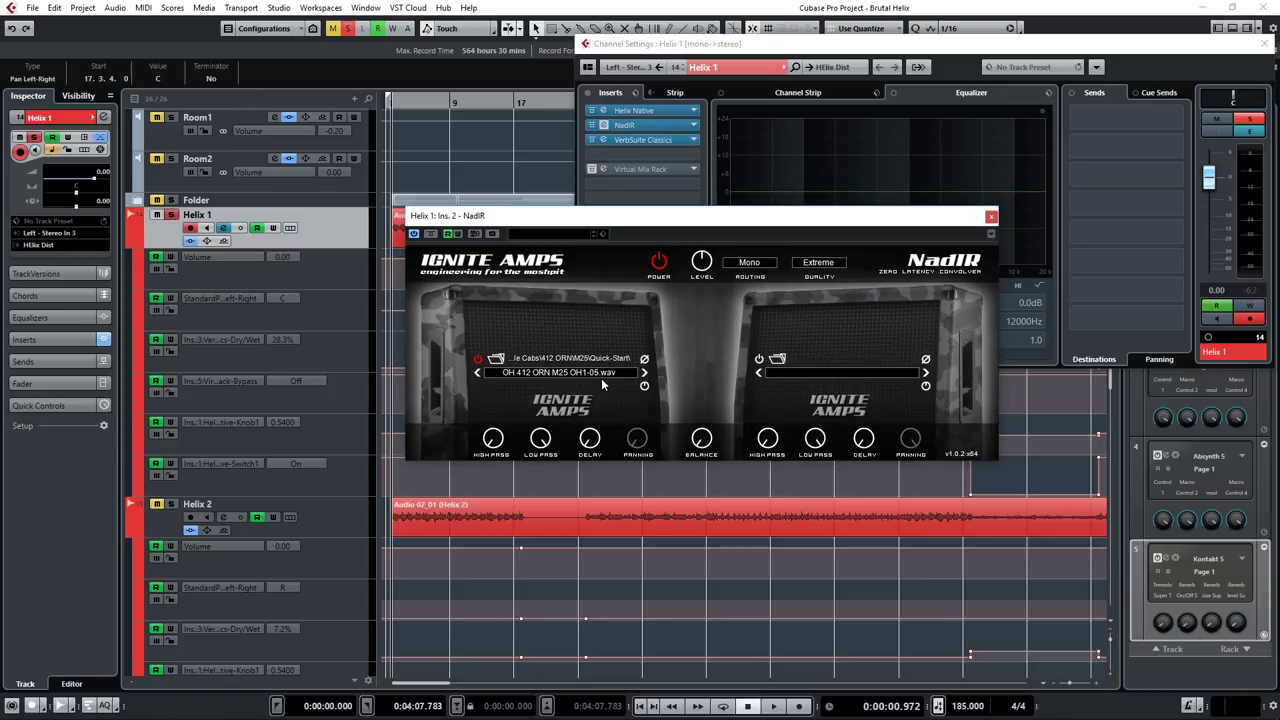
click(989, 216)
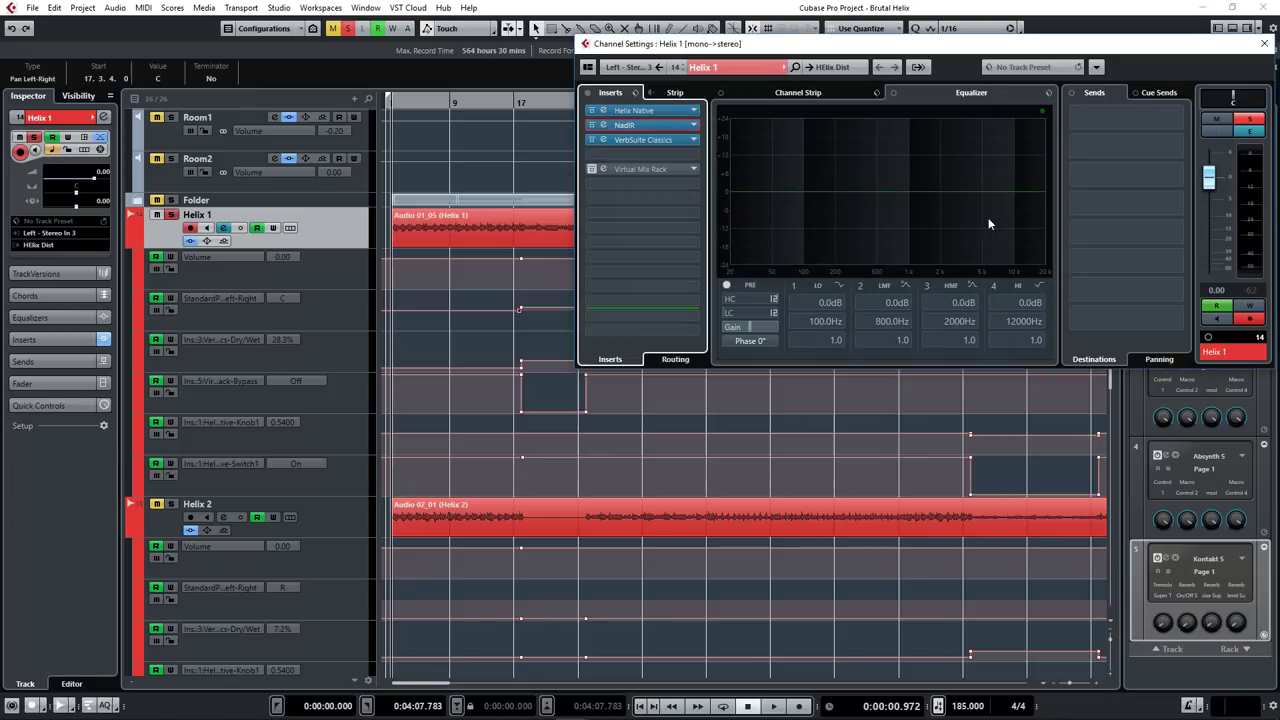
Open the VerbSuite Classics reverb insert on Helix 1 to review its settings.
click(661, 140)
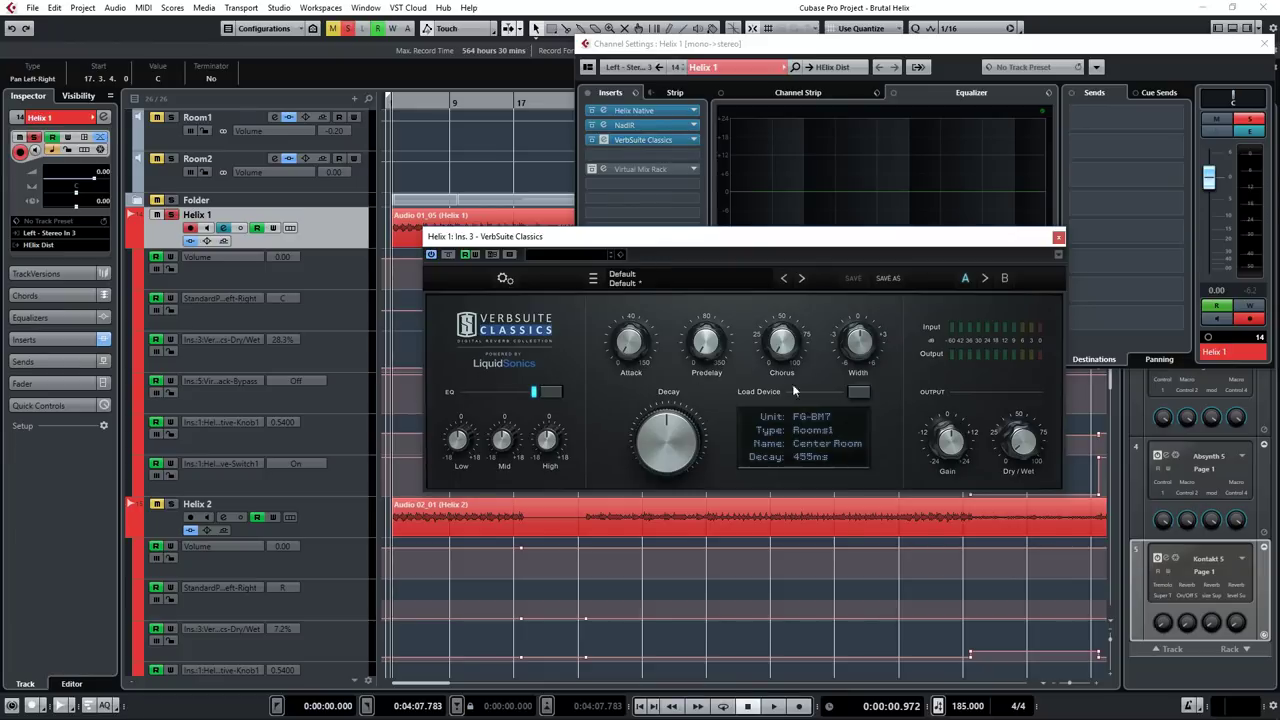
mouse_move(1021, 448)
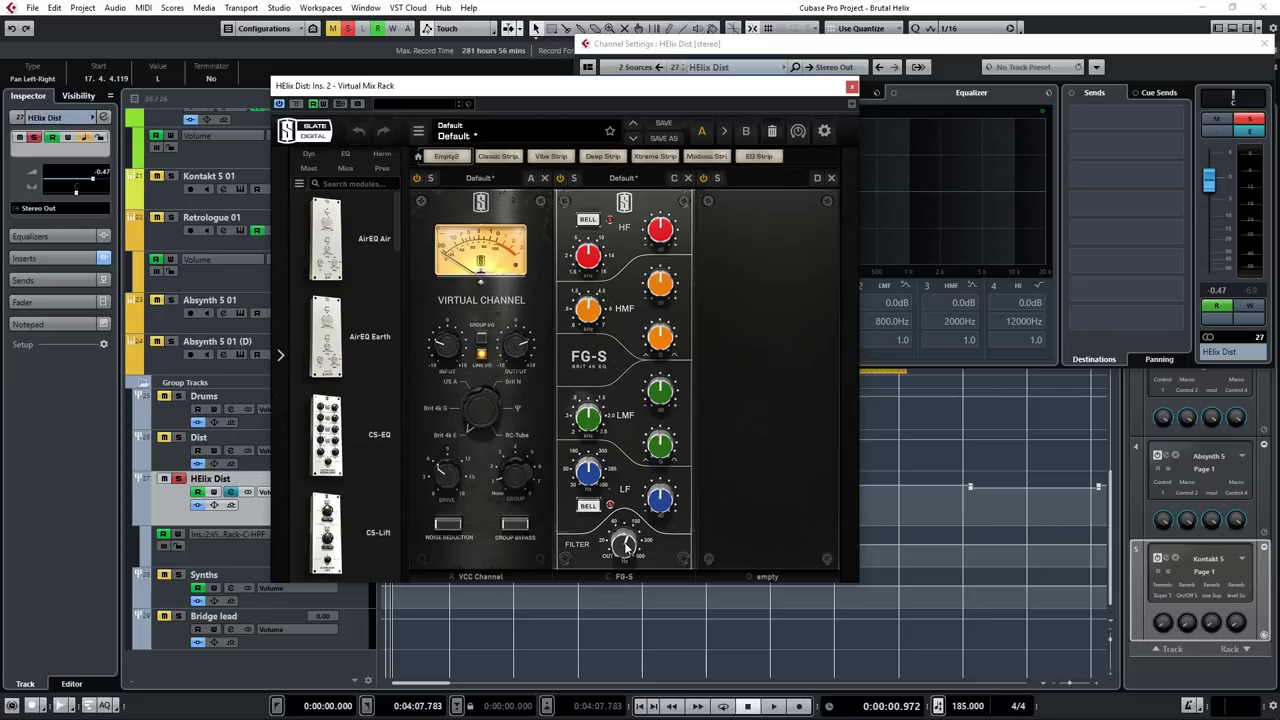
Close the HElix Dist Virtual Mix Rack and channel settings, then play from around bar 126.
click(851, 89)
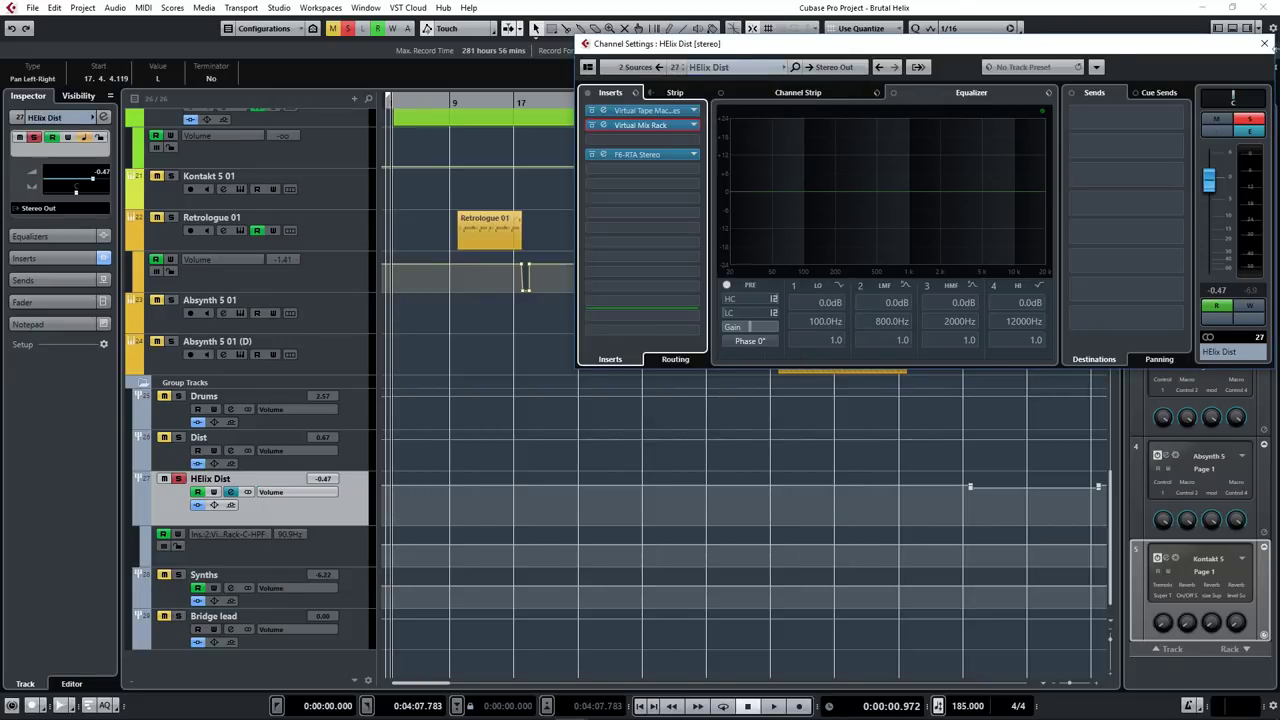
click(1264, 44)
scroll(700, 400, down, 5)
drag(436, 686, 496, 686)
click(624, 103)
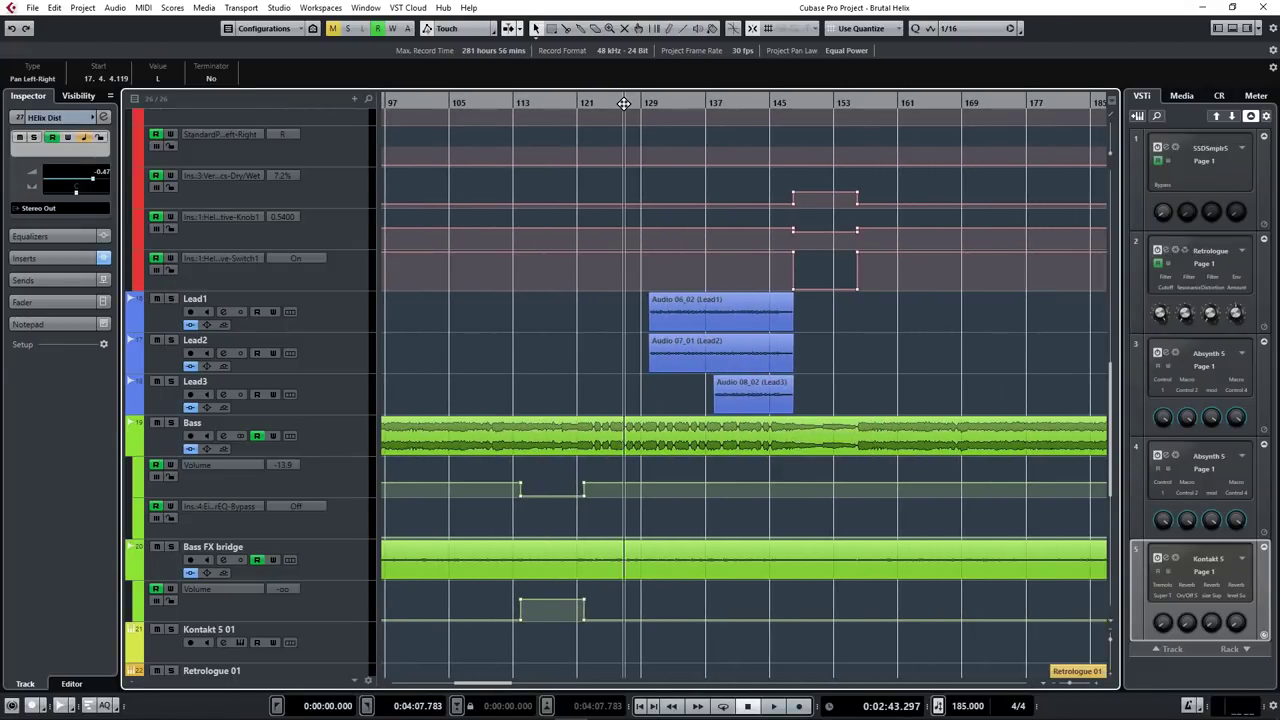
key(space)
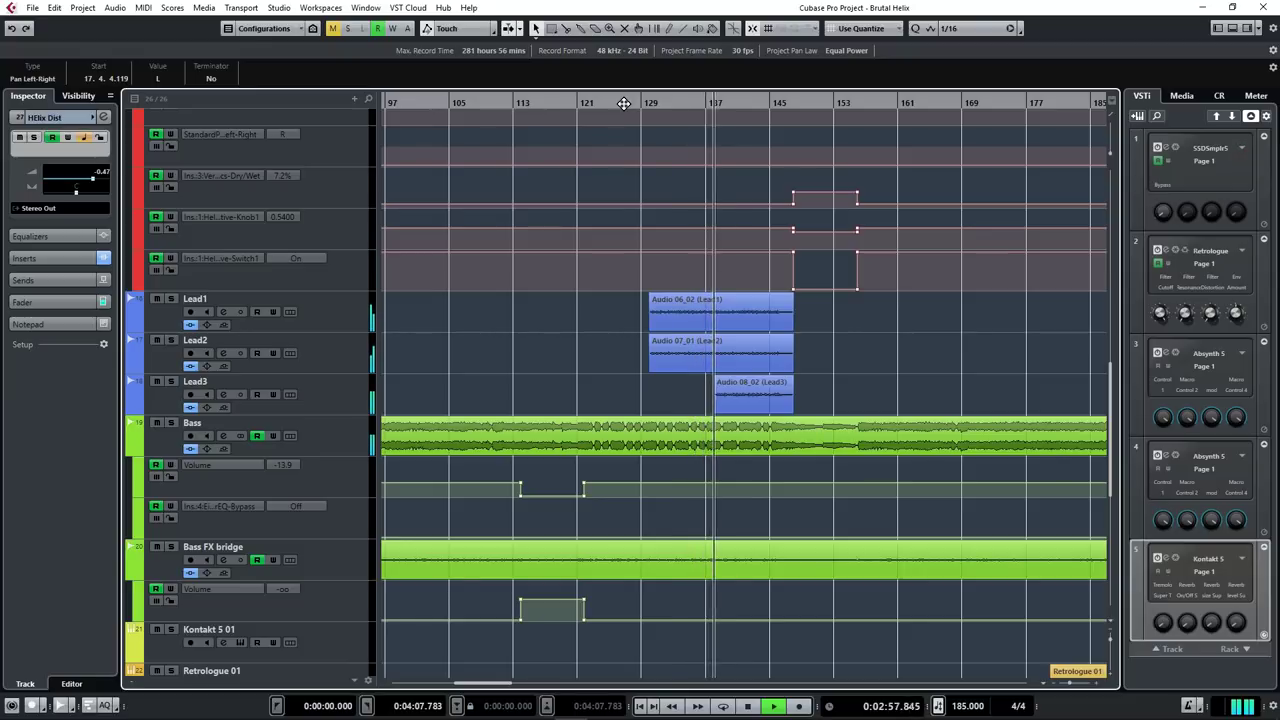
Audition Lead1–Lead3 soloed, then stop, unsolo them and open Lead1's Helix Native amp.
click(170, 298)
click(170, 340)
click(171, 381)
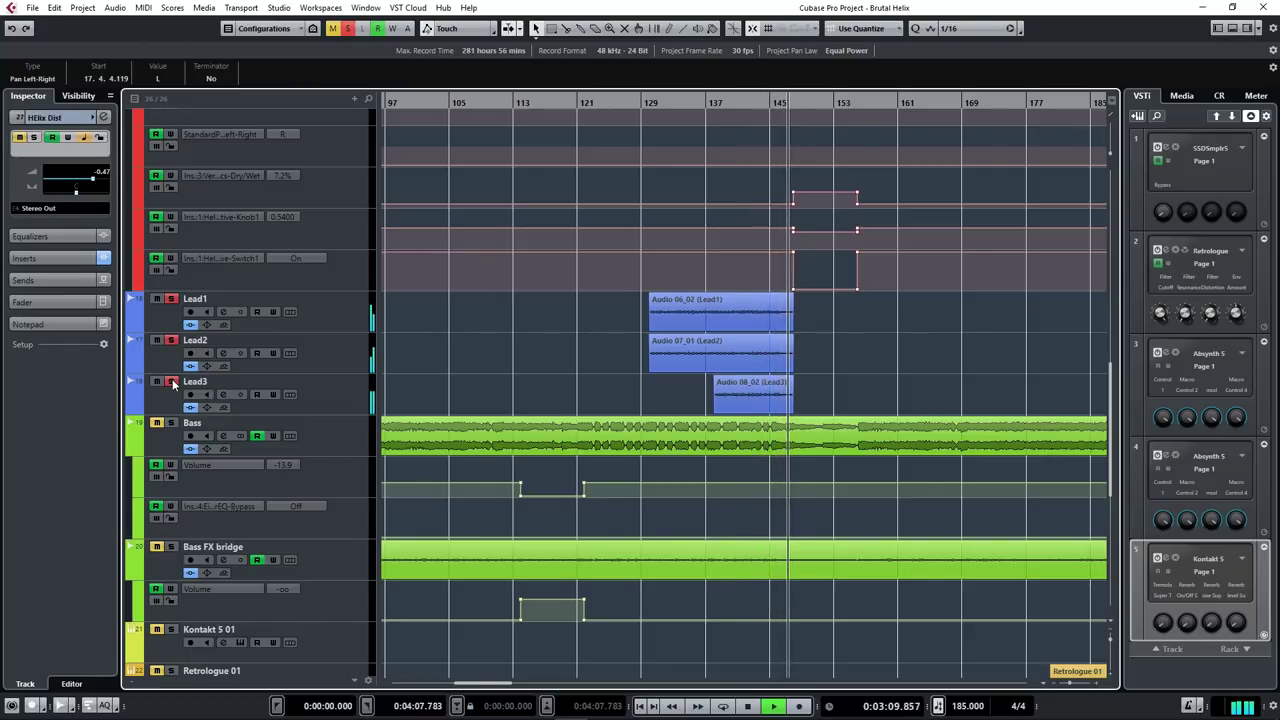
key(space)
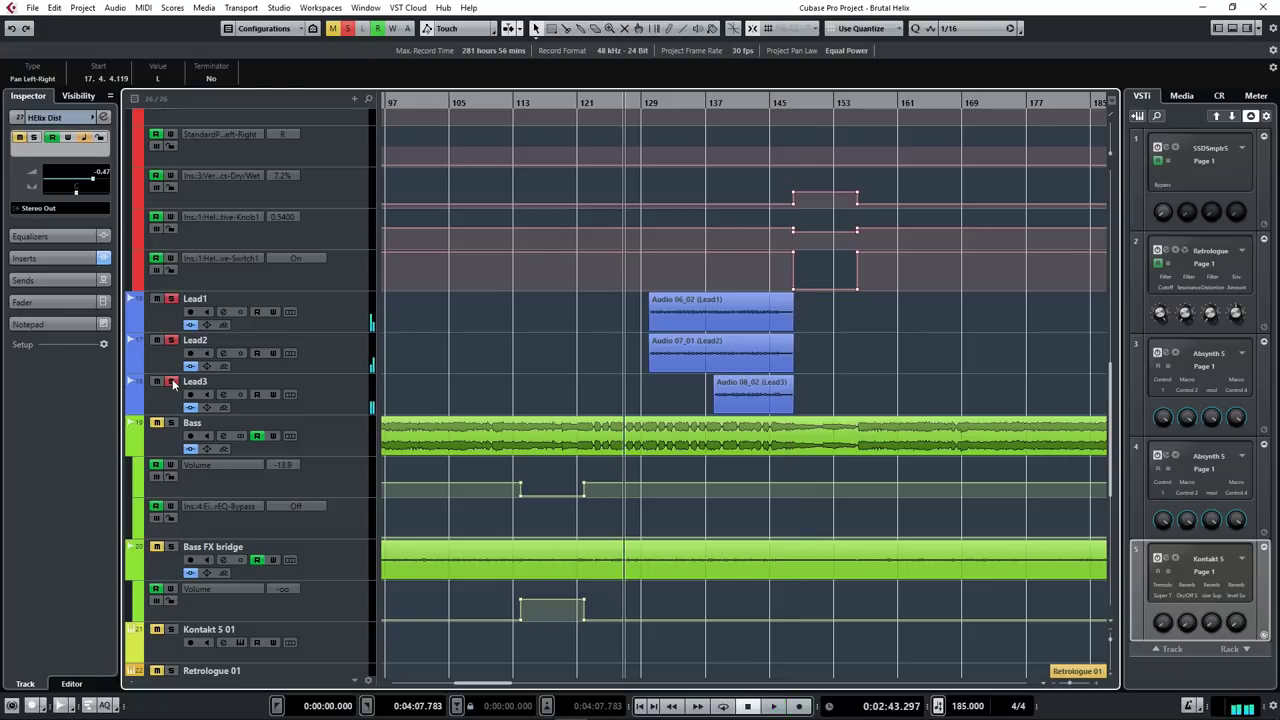
click(172, 383)
click(172, 341)
click(172, 300)
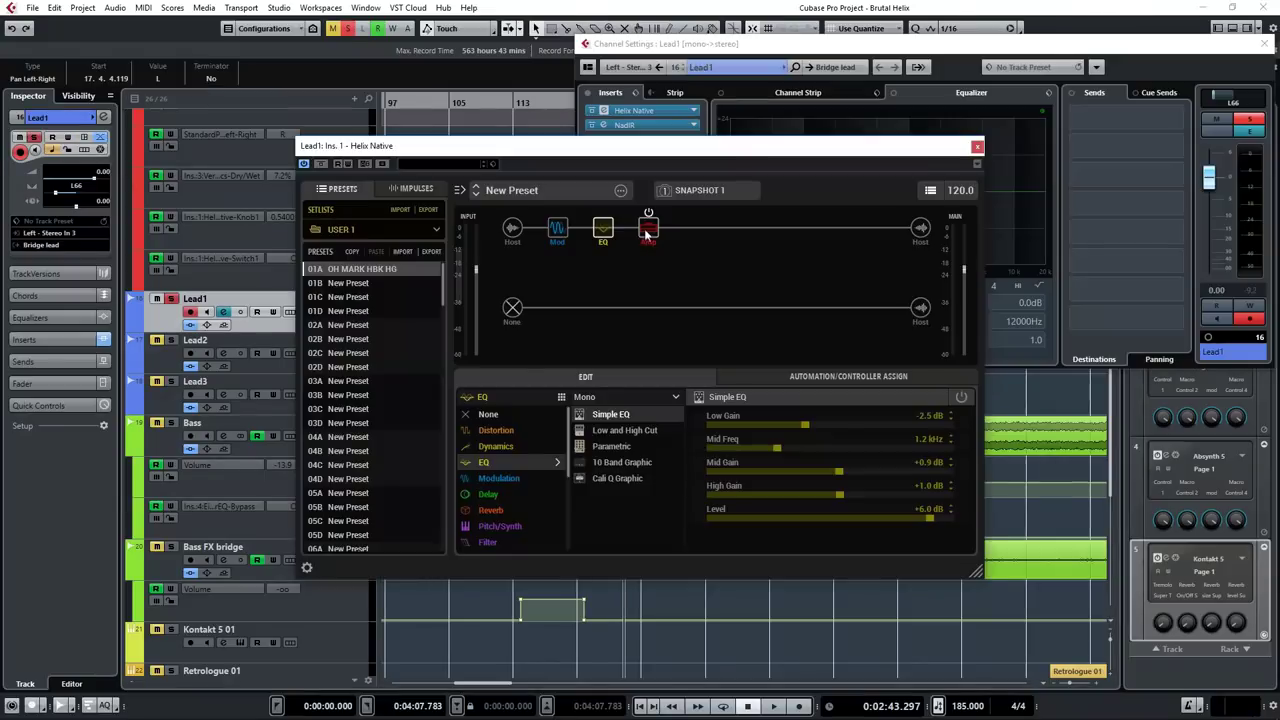
click(648, 230)
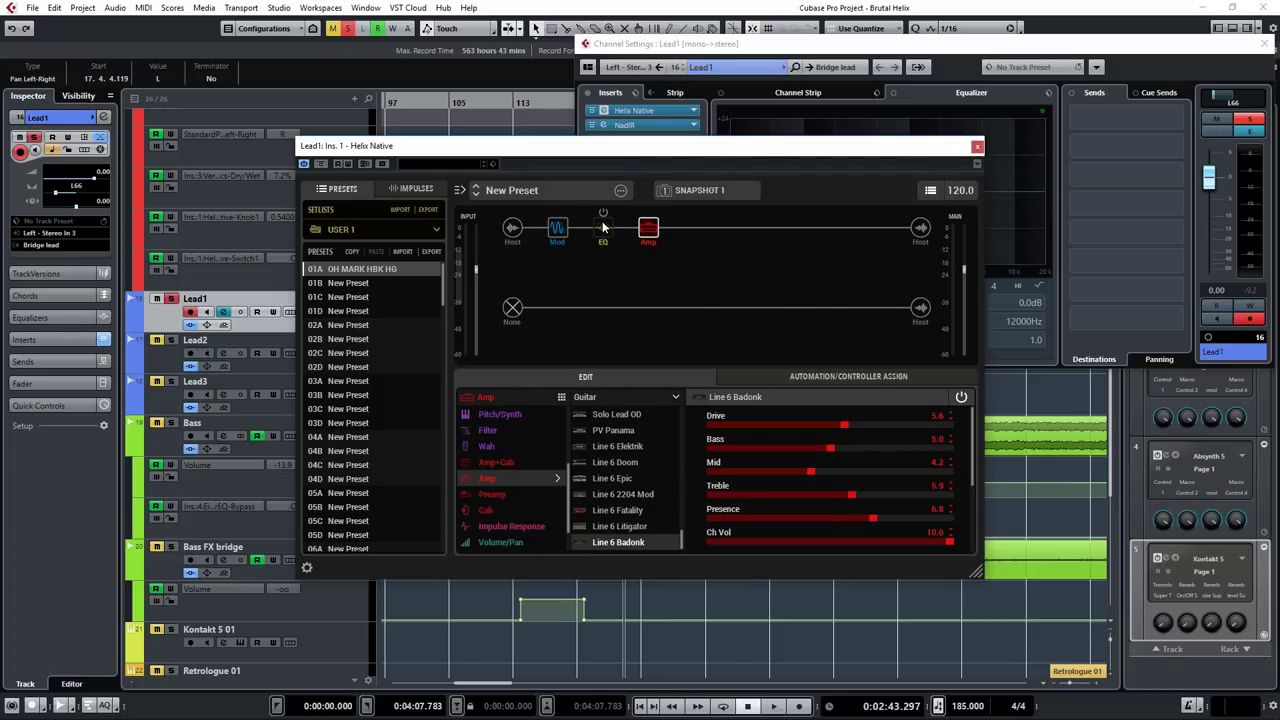
Show the Mod block settings in Lead1's Helix Native signal chain.
click(558, 229)
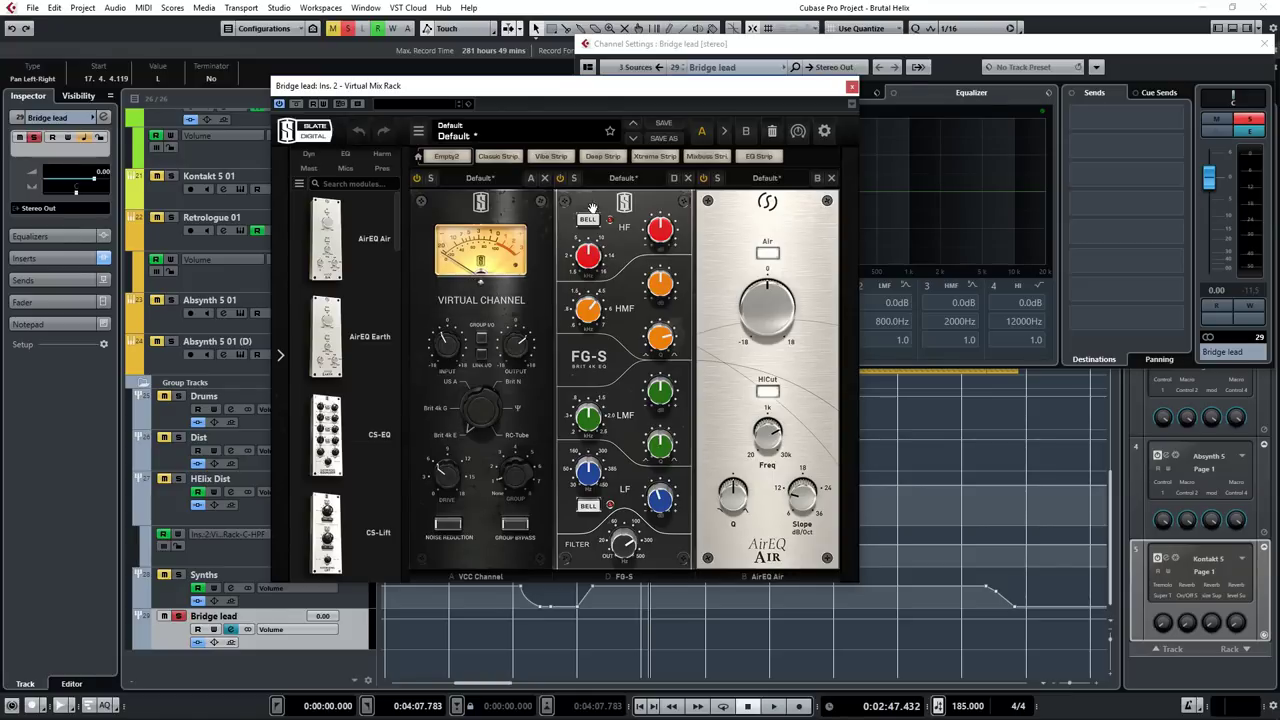
mouse_move(657, 503)
mouse_move(621, 549)
mouse_move(768, 440)
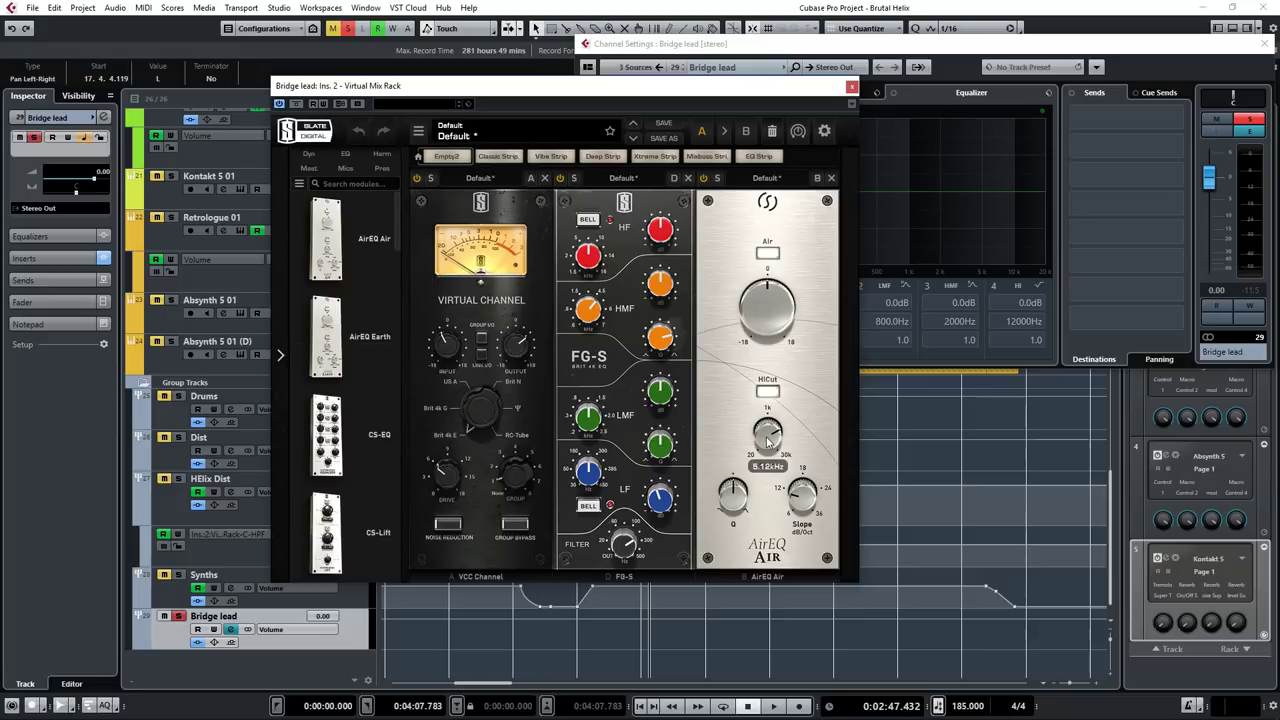